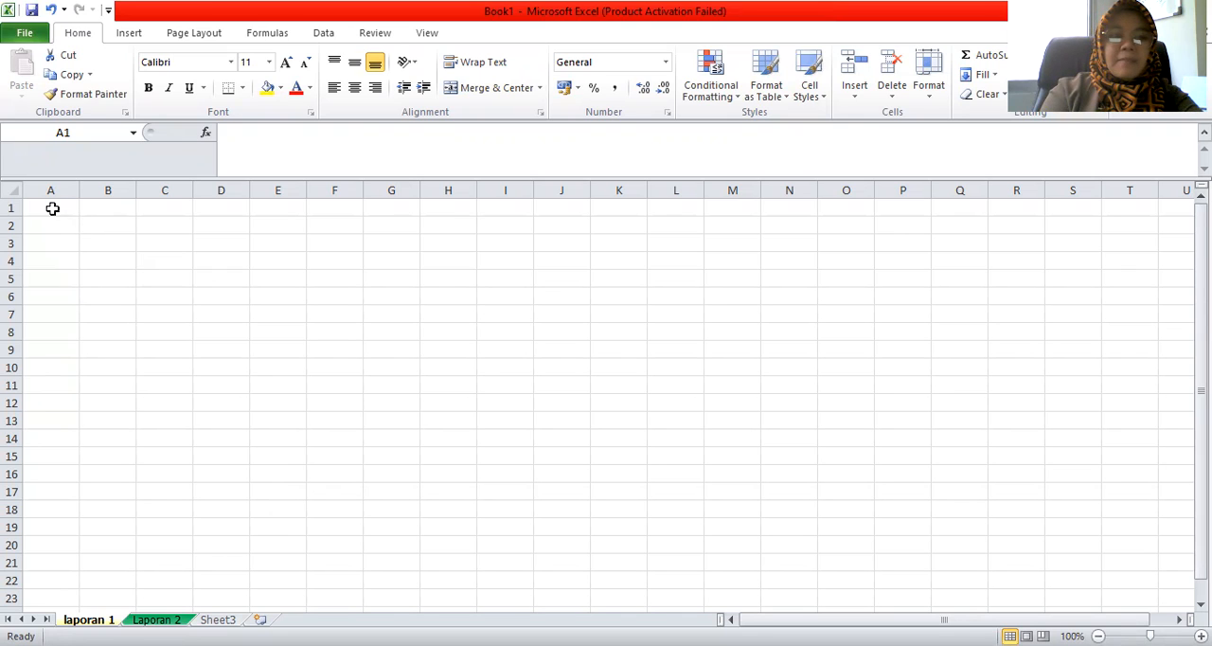
click(52, 208)
click(101, 208)
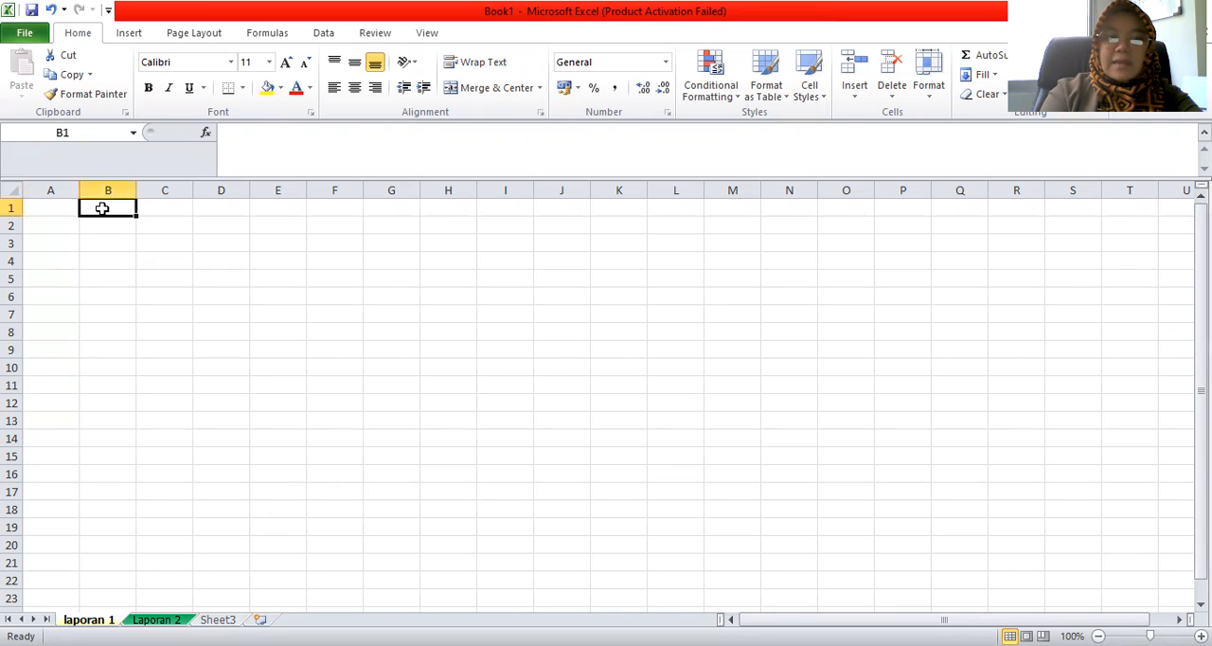
click(53, 209)
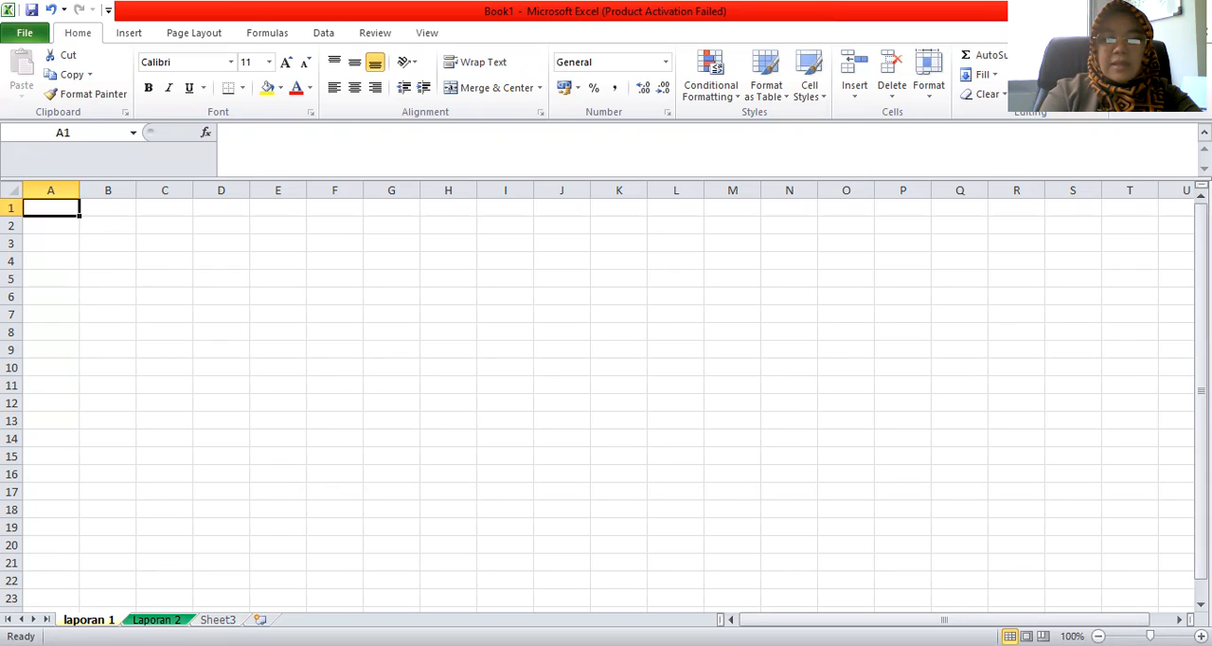
key(ctrl+Page_Down)
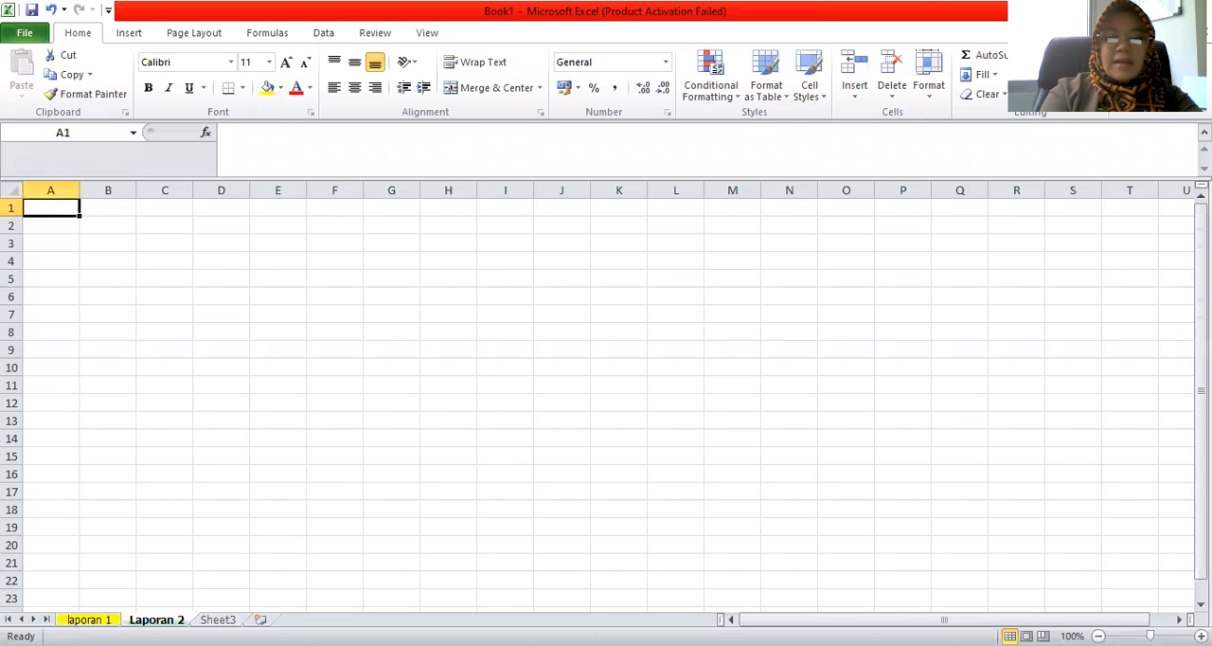
key(ctrl+Page_Up)
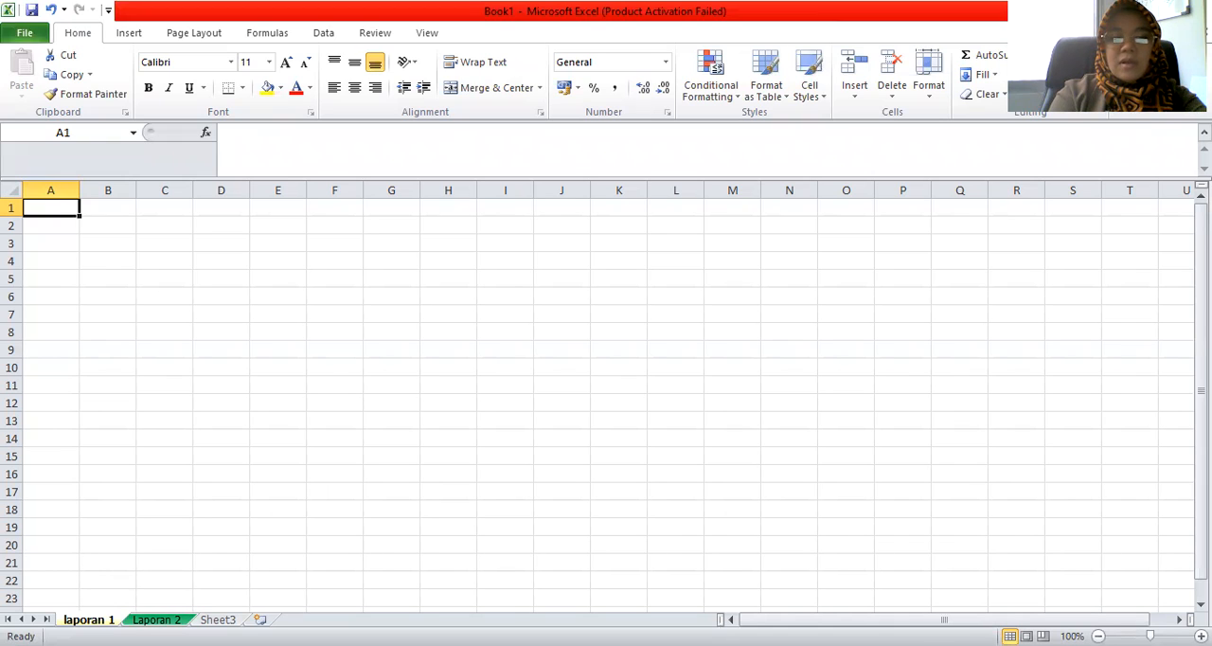
Rename the Sheet3 worksheet as Laporan 3
click(157, 619)
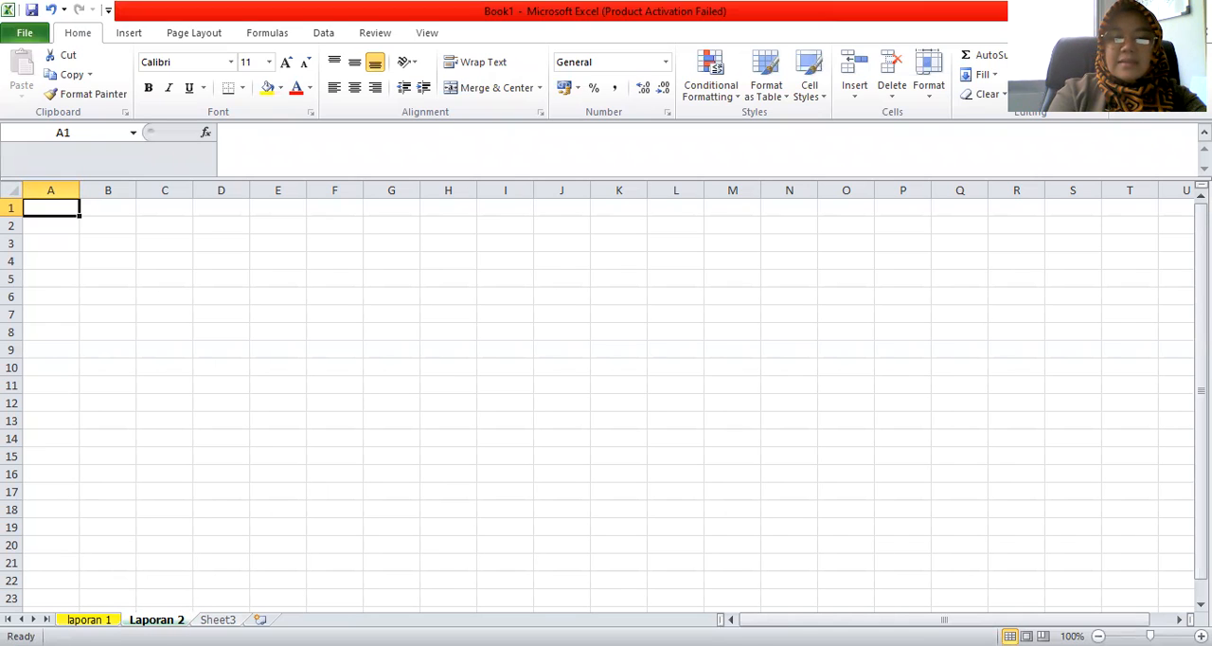
click(217, 619)
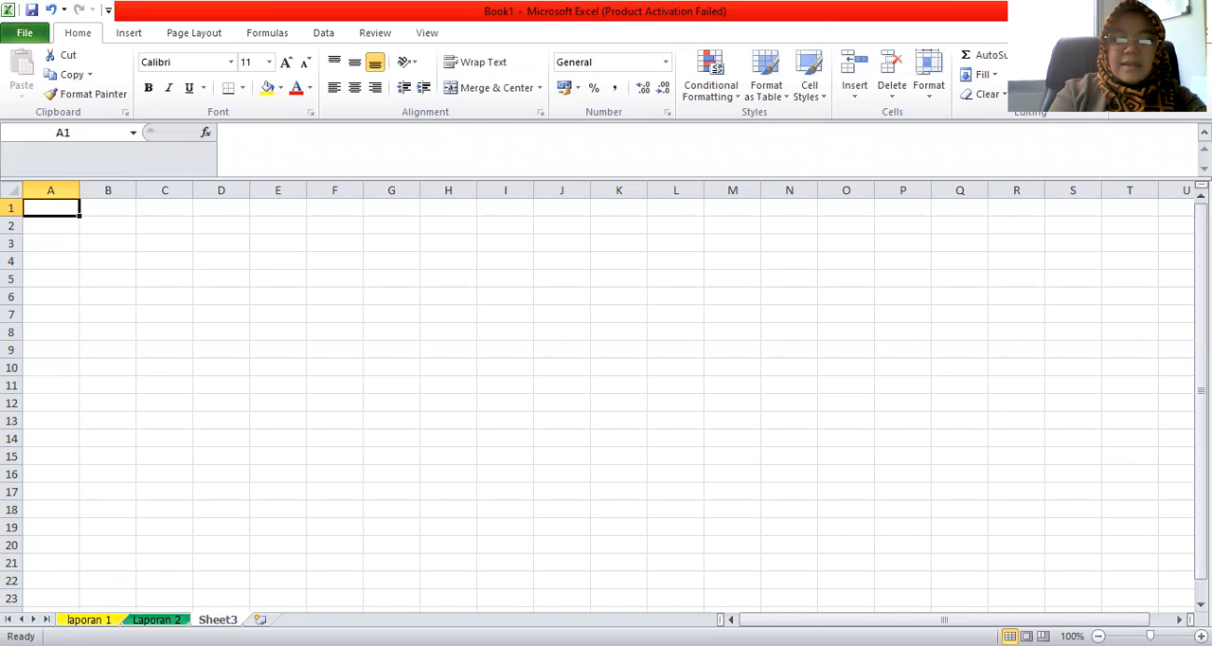
right_click(217, 619)
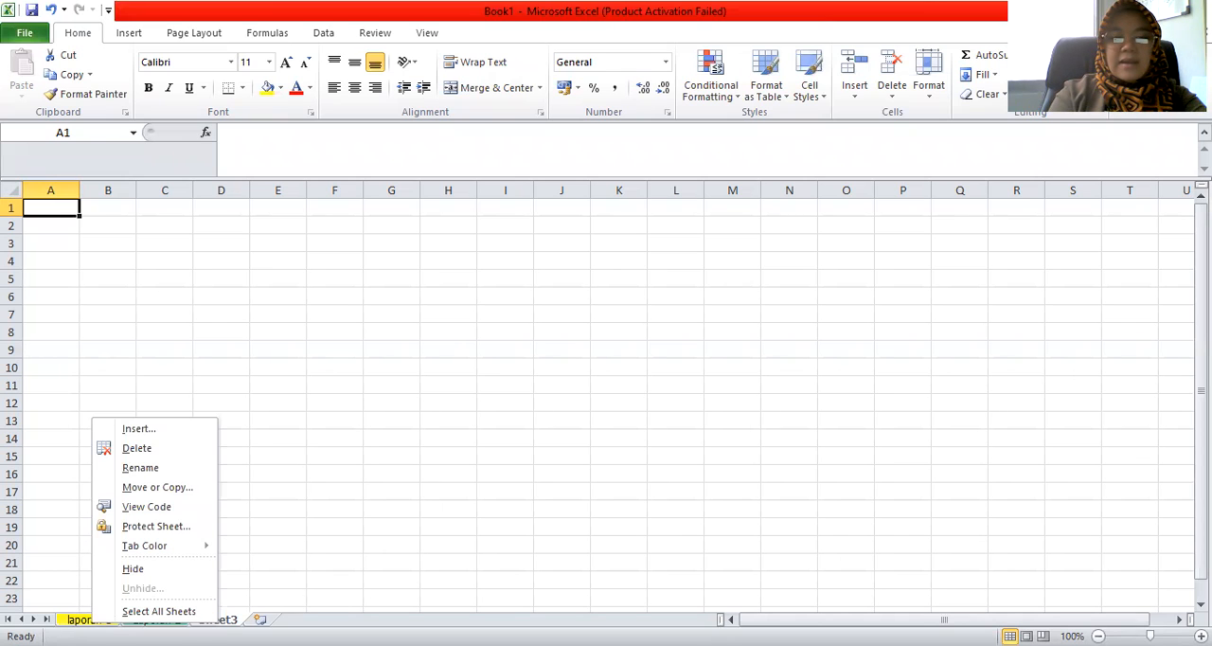
click(136, 472)
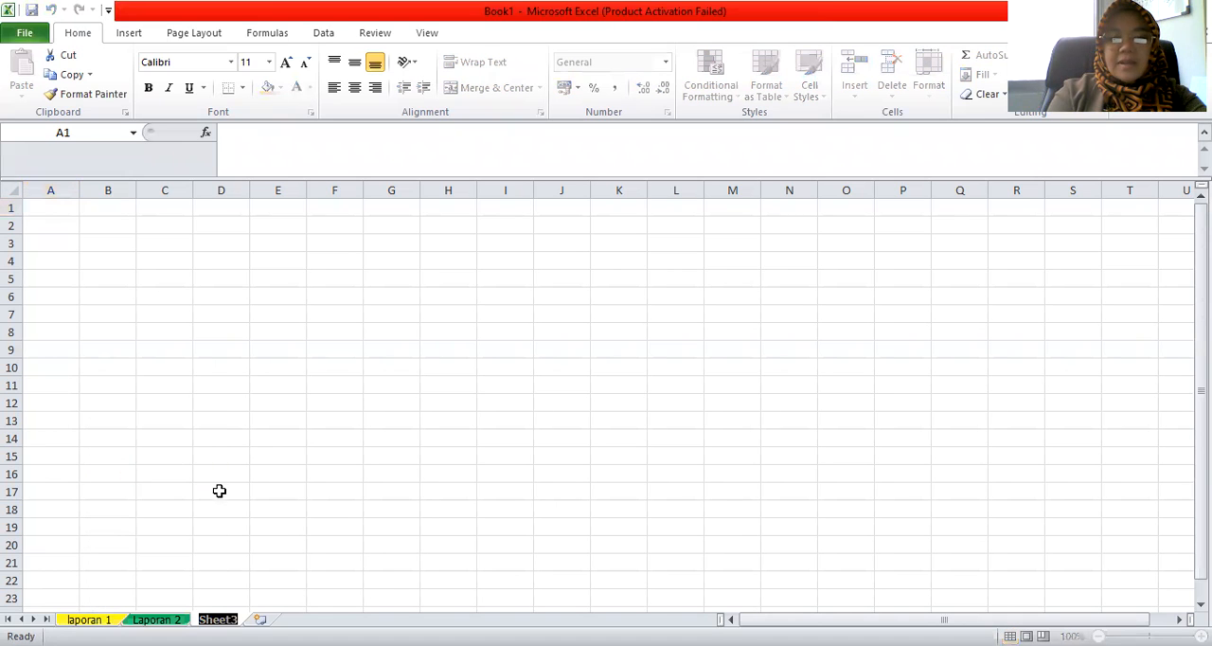
text(Laporan )
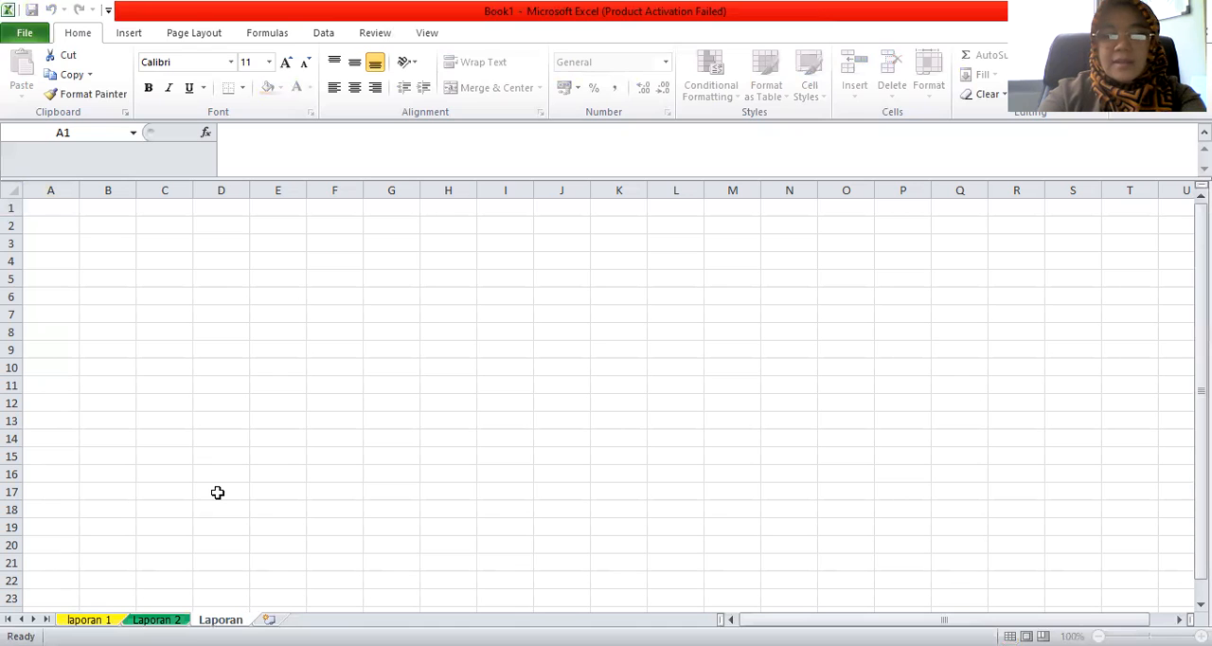
text(3)
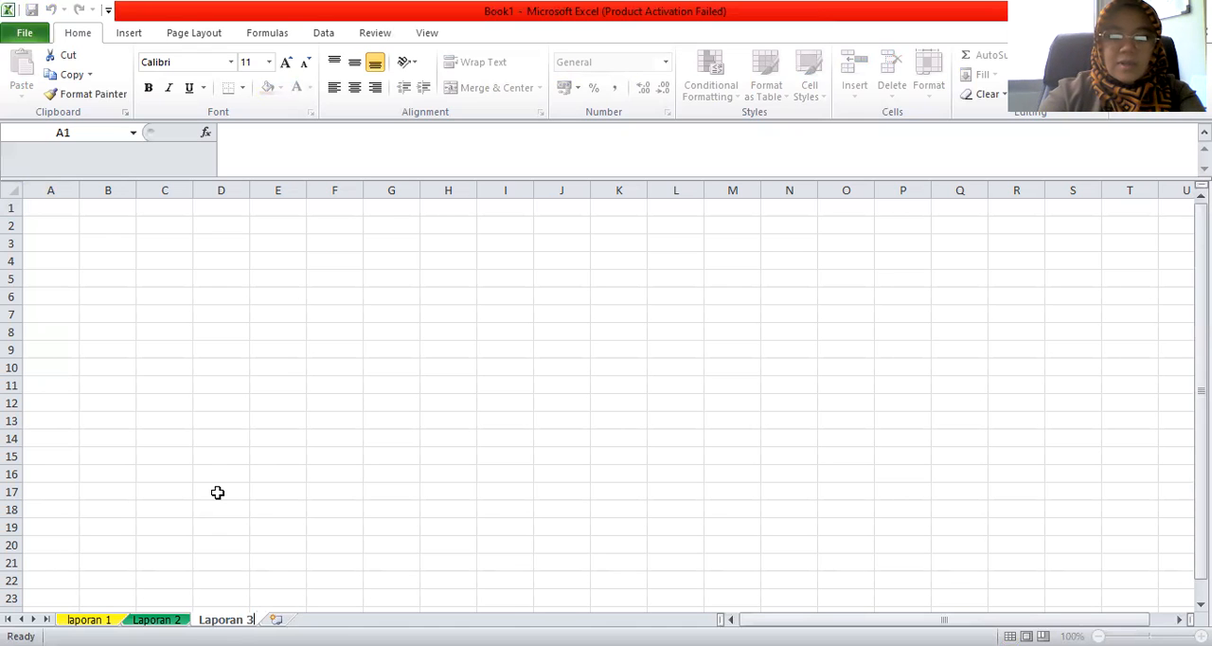
key(Return)
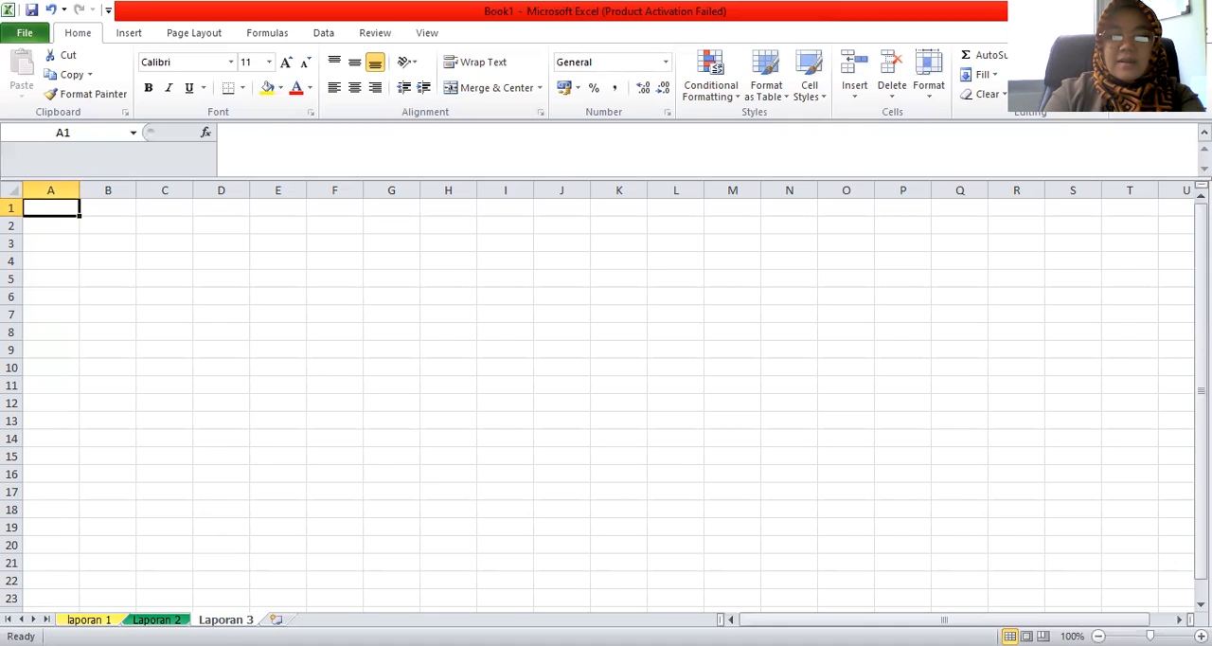
Set the Laporan 3 sheet's tab color to a dark purple theme color
click(89, 619)
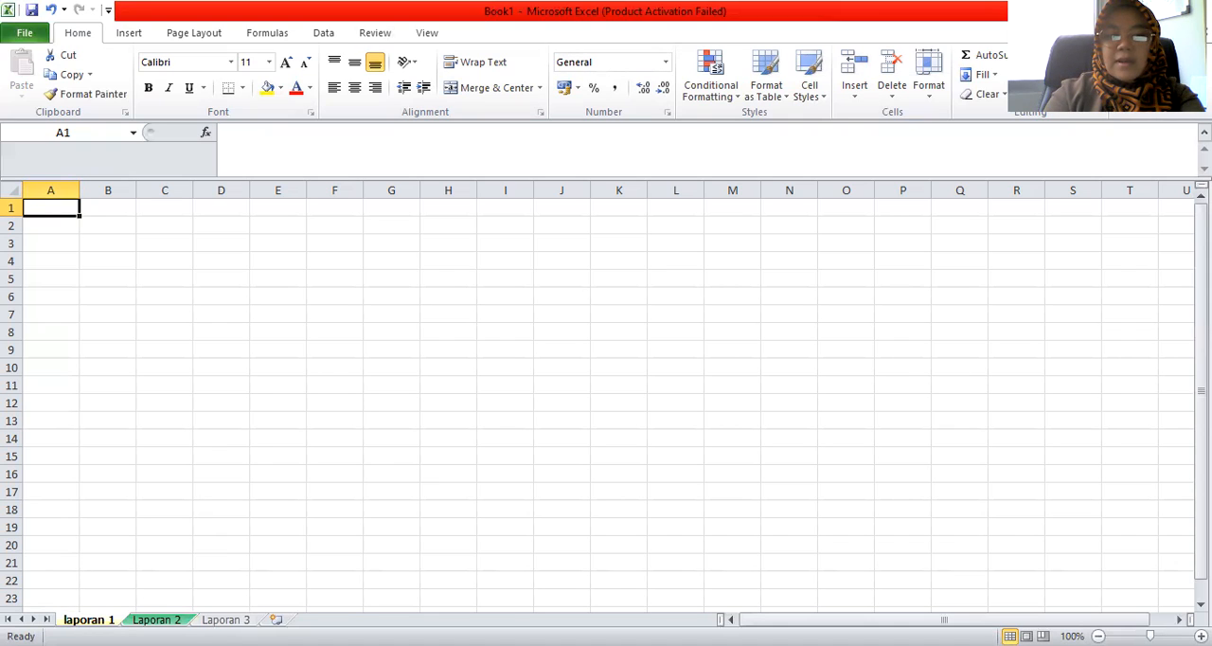
click(156, 619)
click(225, 619)
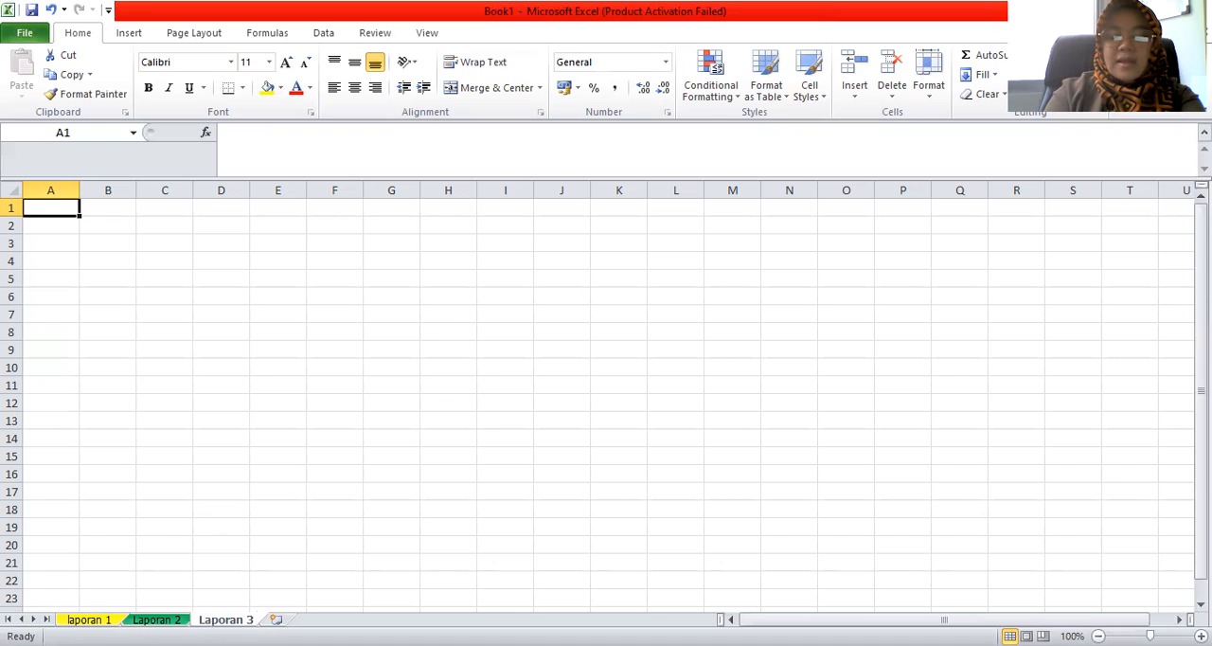
right_click(107, 619)
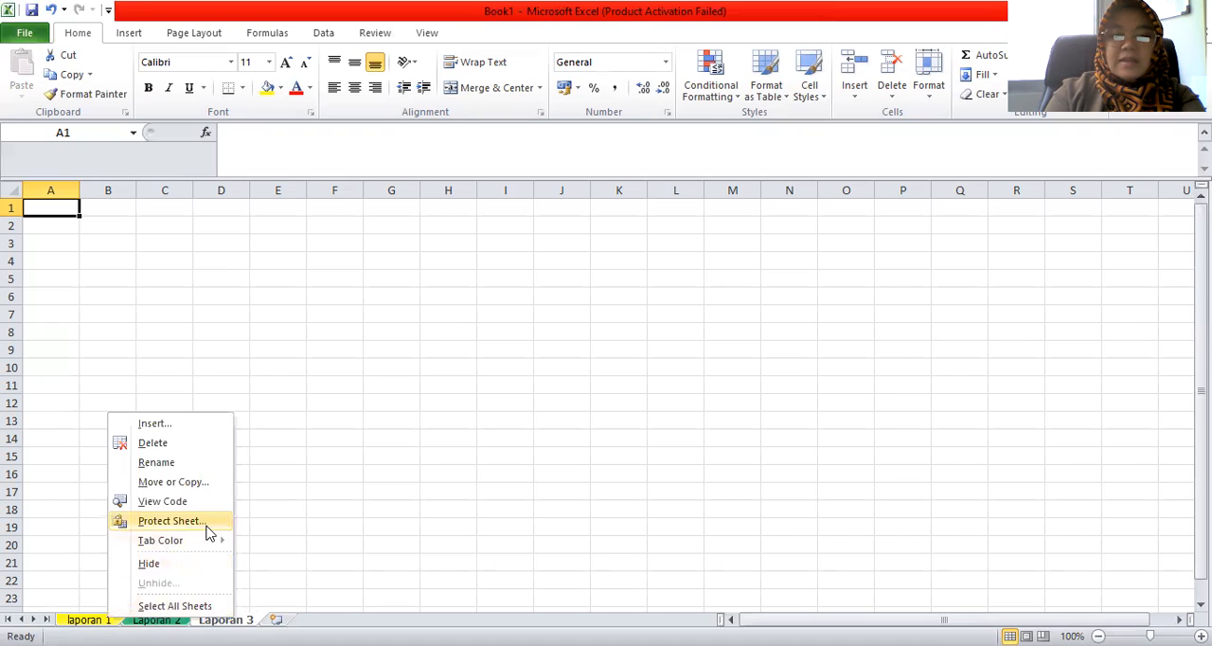
mouse_move(198, 546)
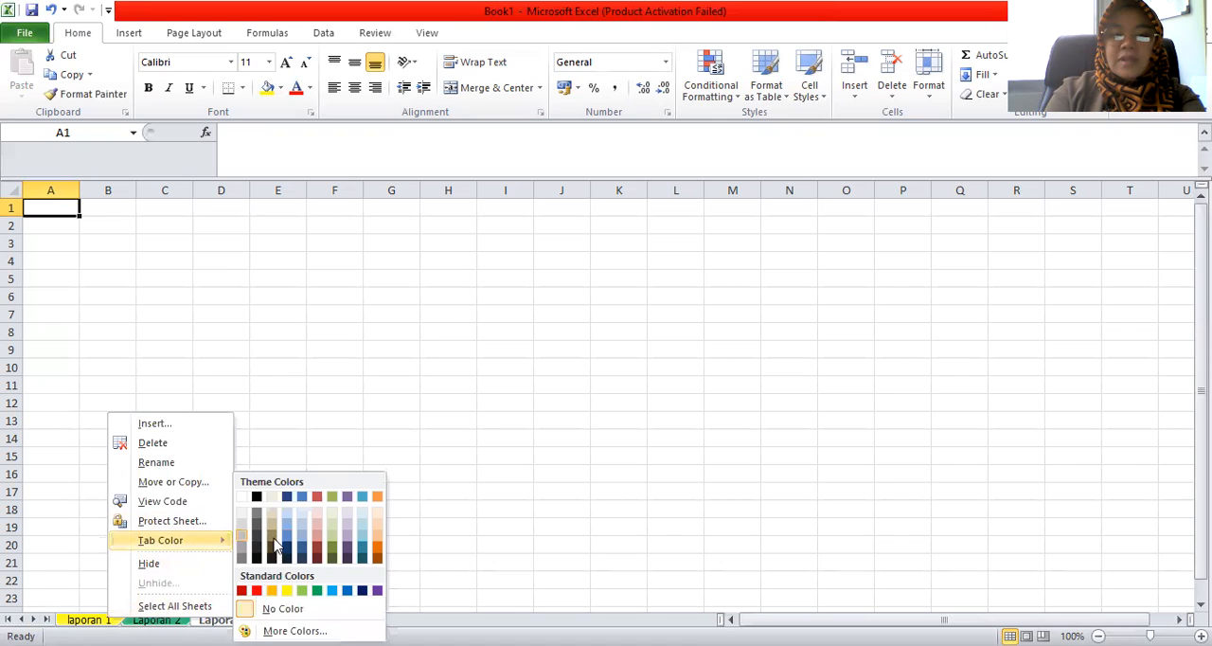
click(348, 549)
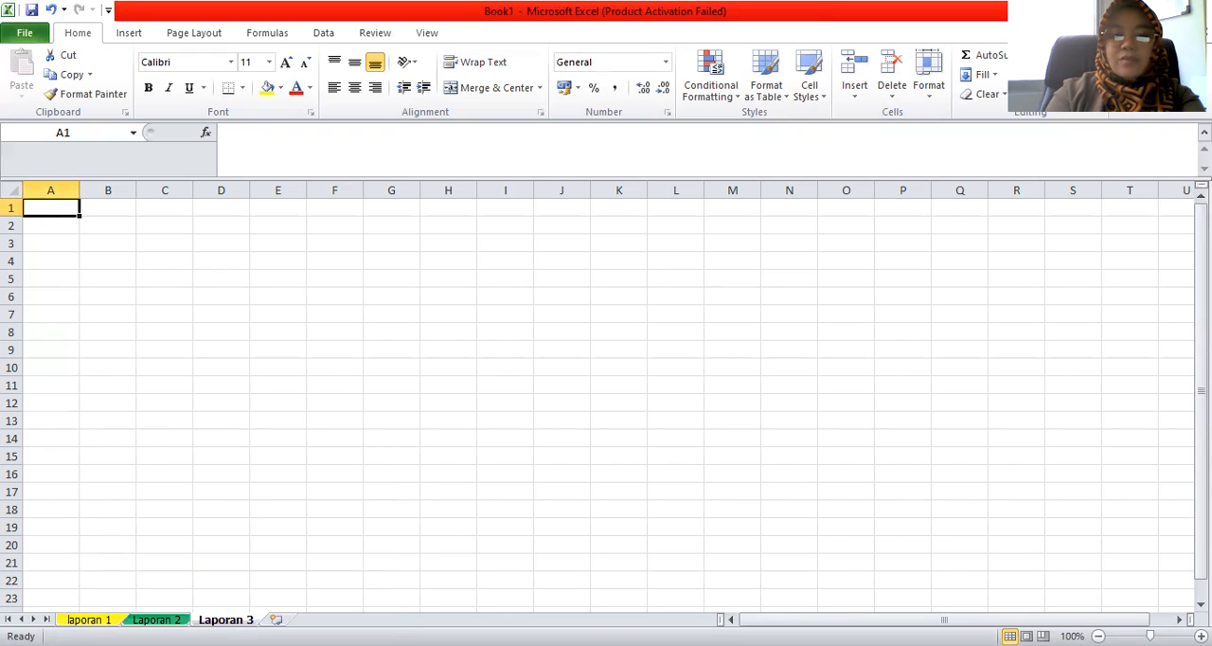
Look through the laporan 1, Laporan 2 and Laporan 3 sheets to compare their tab colors, ending on laporan 1
key(ctrl+Page_Up)
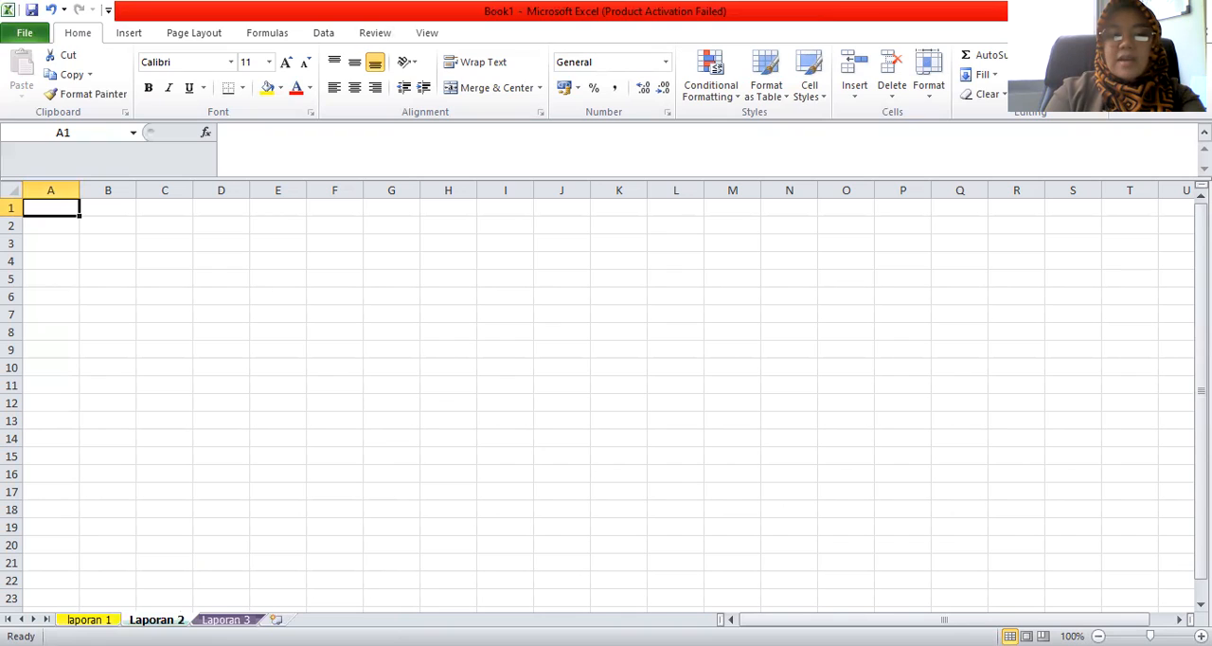
key(ctrl+Page_Up)
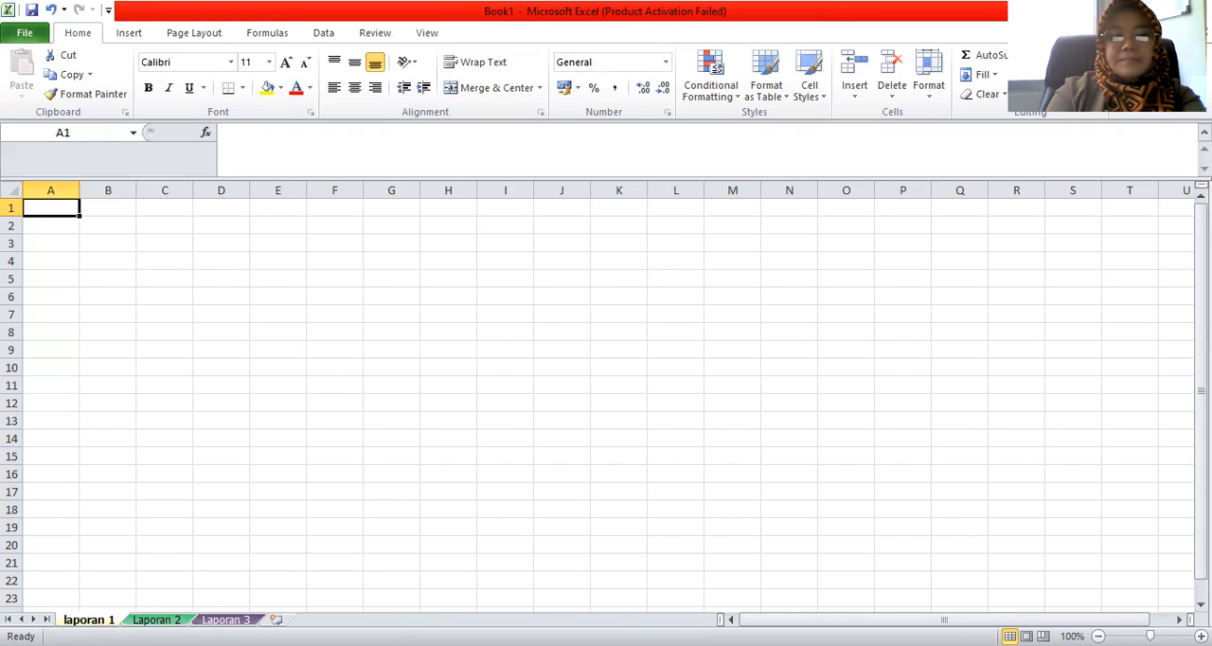
key(ctrl+Page_Down)
key(ctrl+Page_Down)
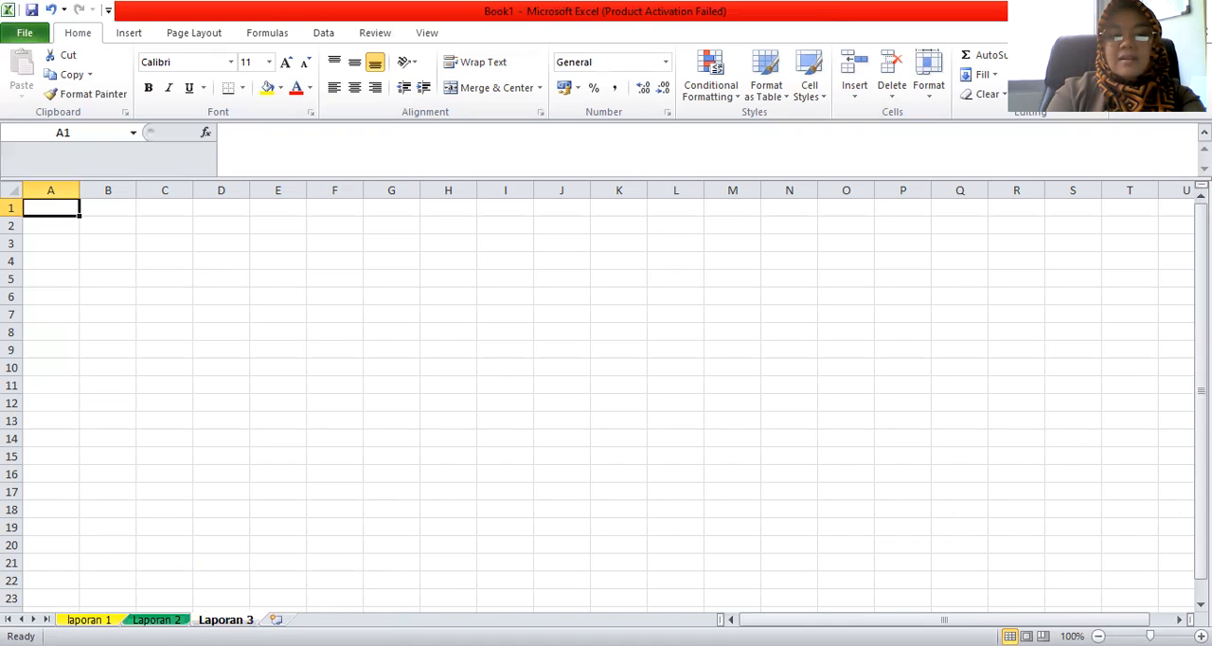
click(97, 619)
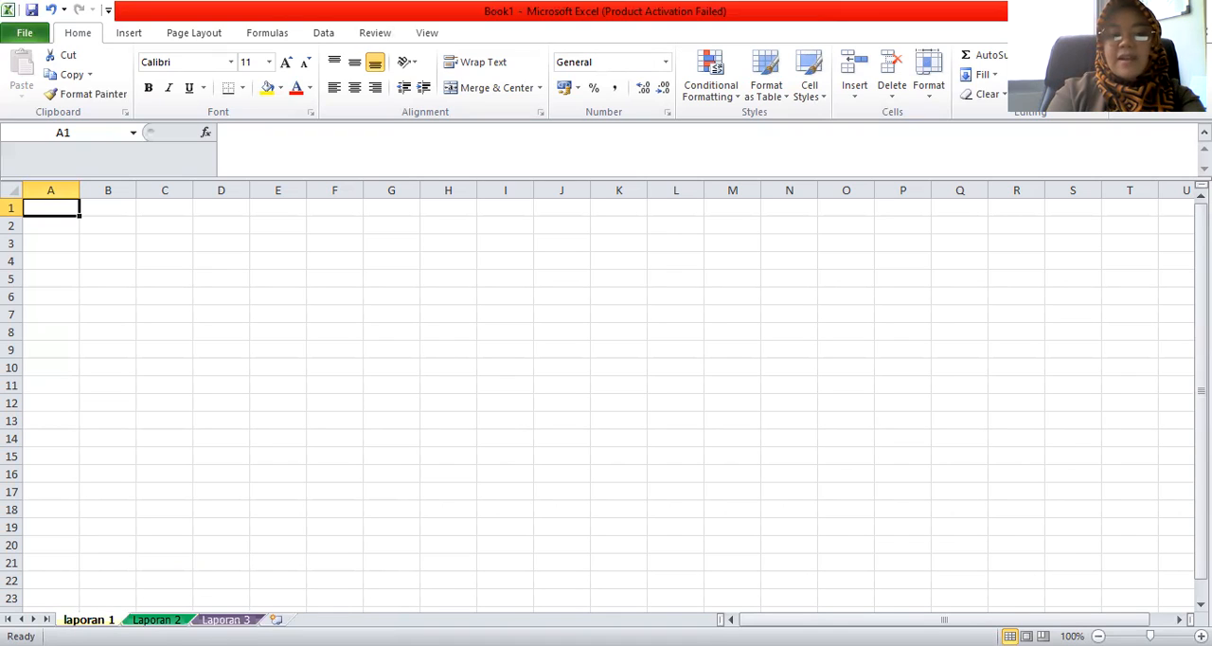
key(ctrl+Page_Down)
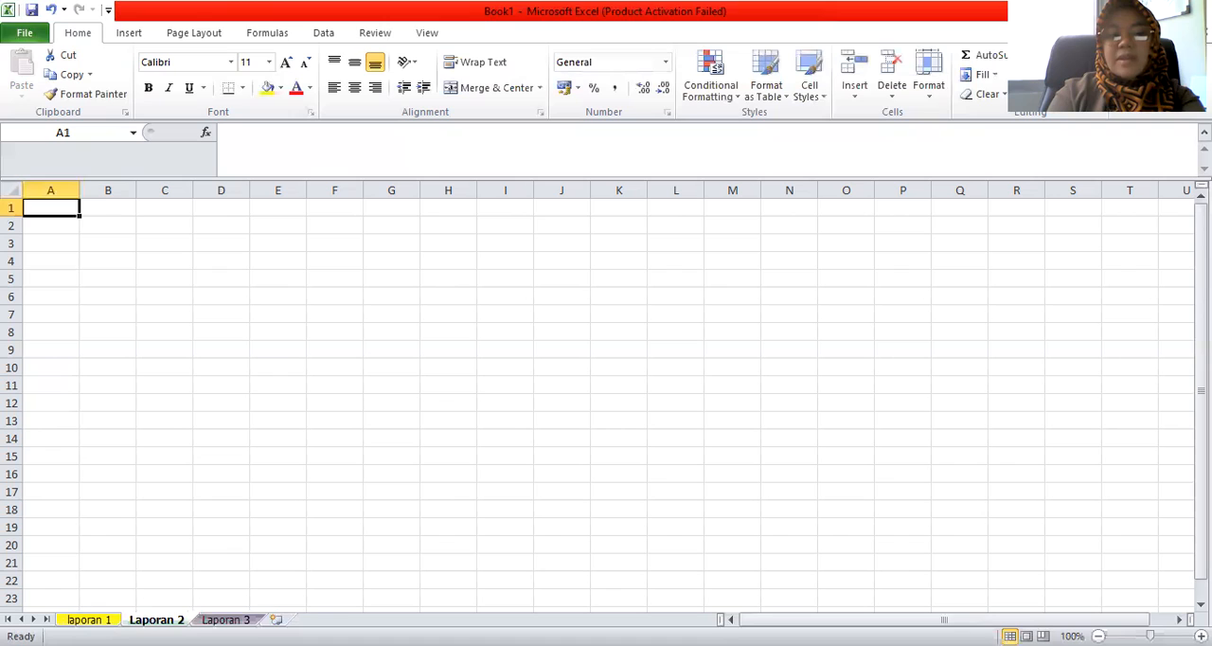
key(ctrl+Page_Down)
click(88, 619)
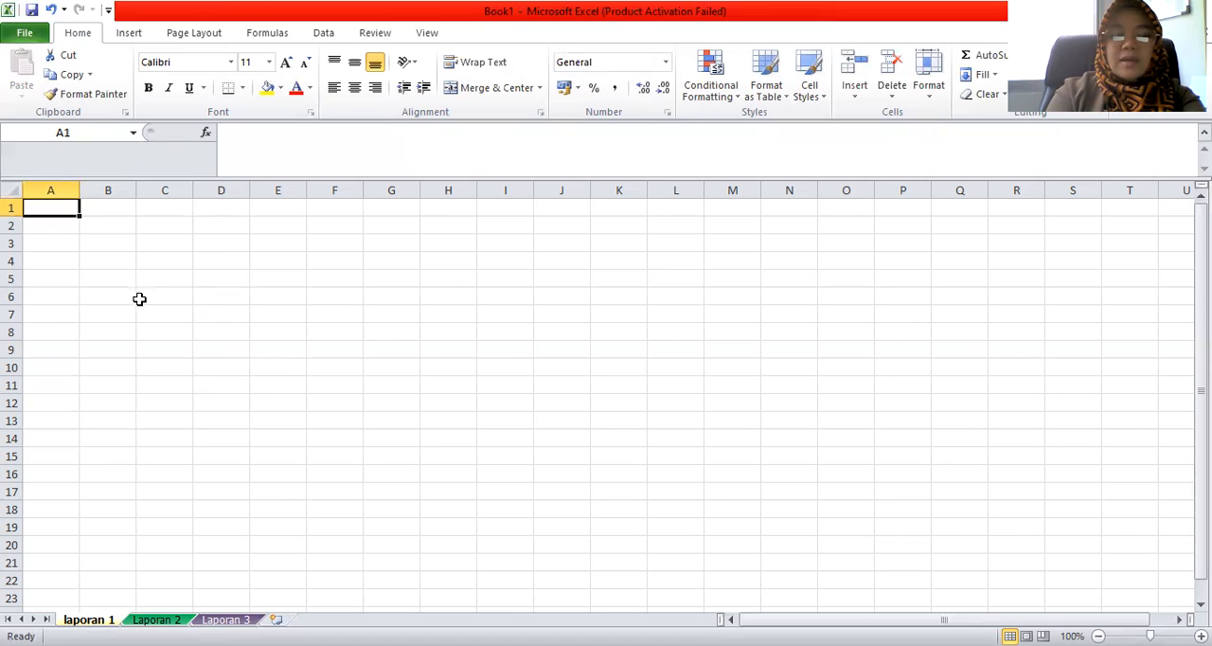
Review the margins of laporan 1 and apply its page setup with portrait orientation, 100% scaling and A4 paper
click(193, 34)
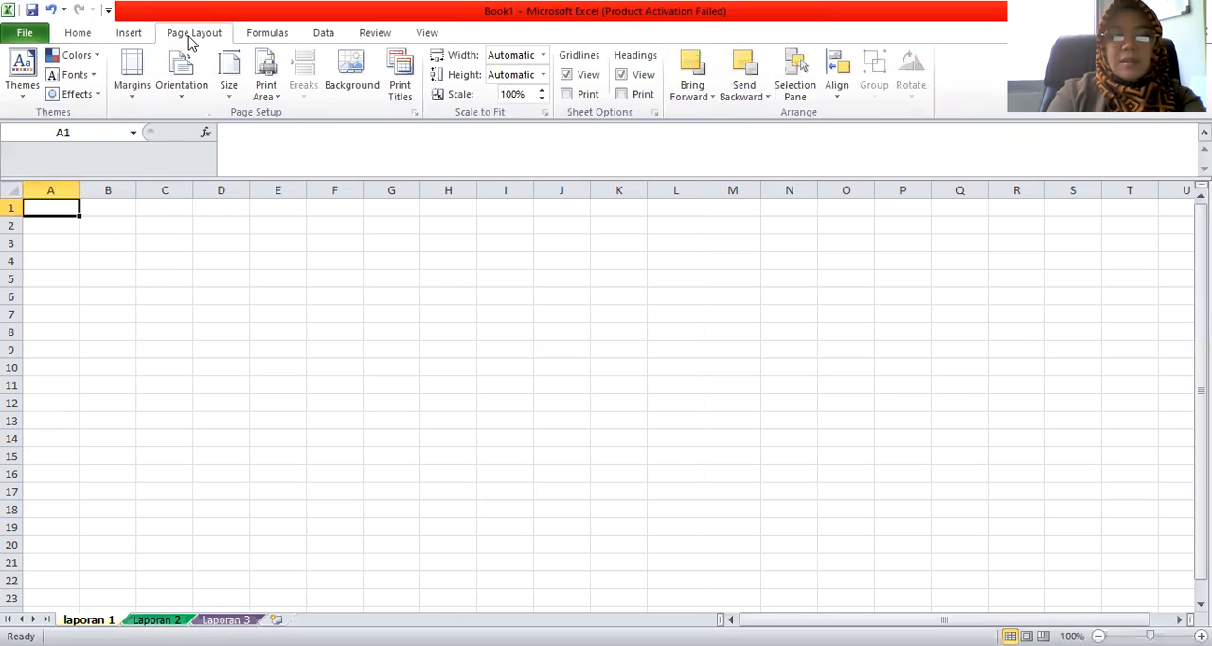
click(133, 90)
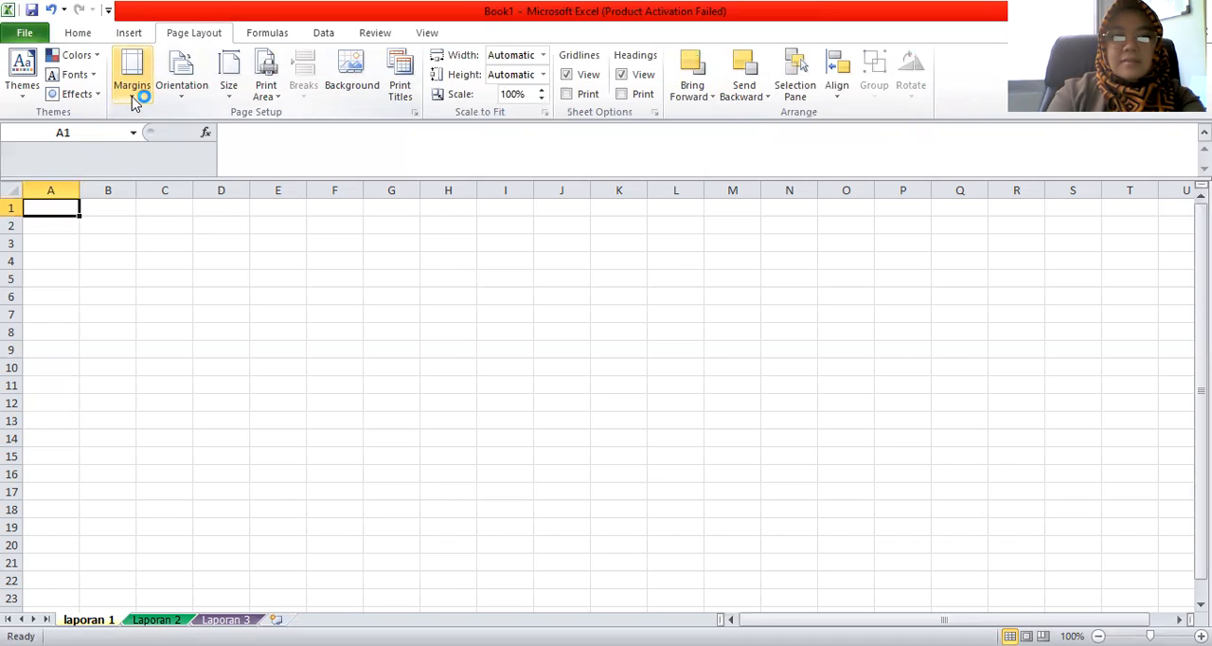
click(132, 95)
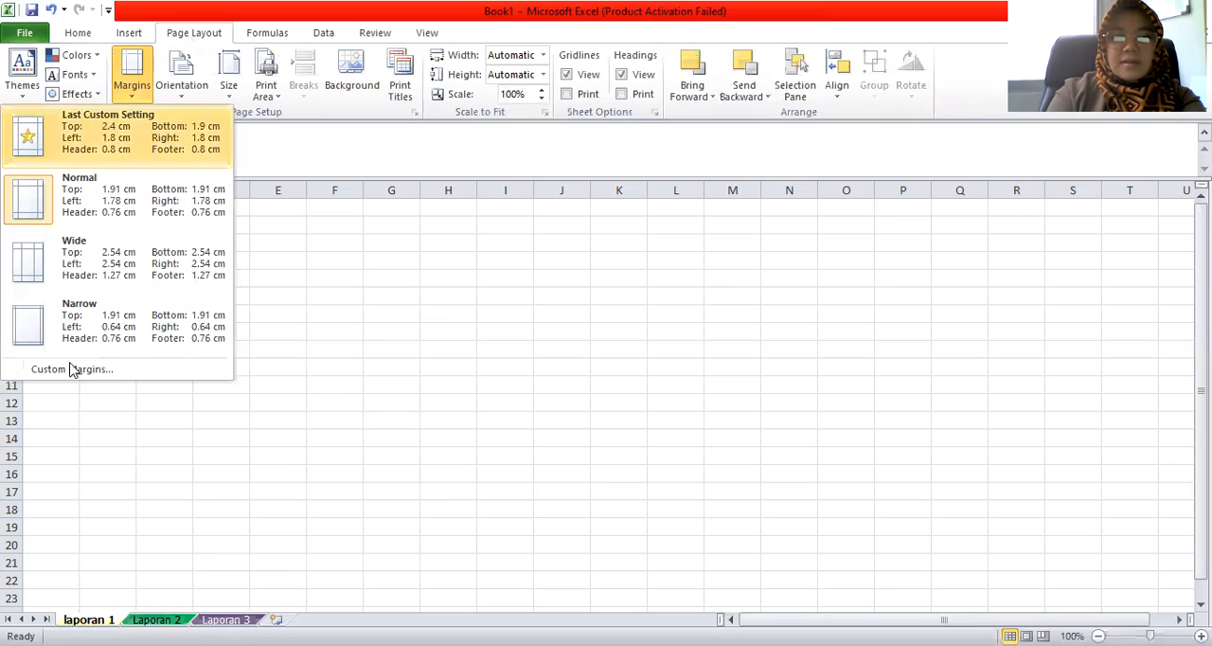
click(54, 369)
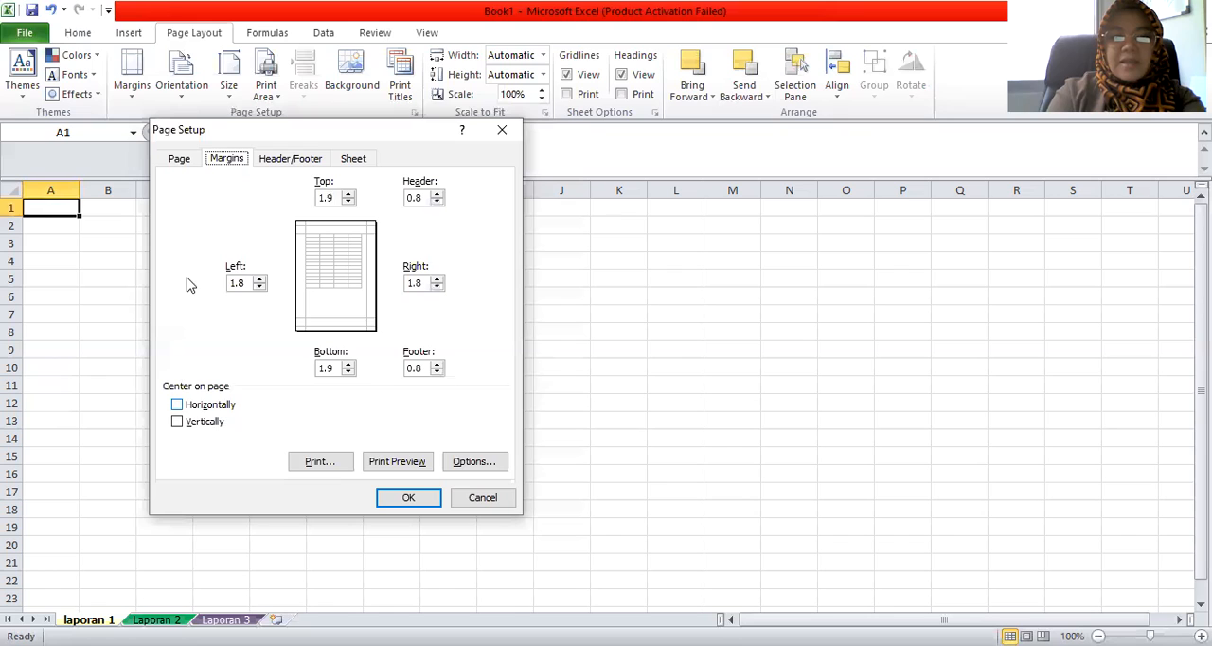
click(179, 159)
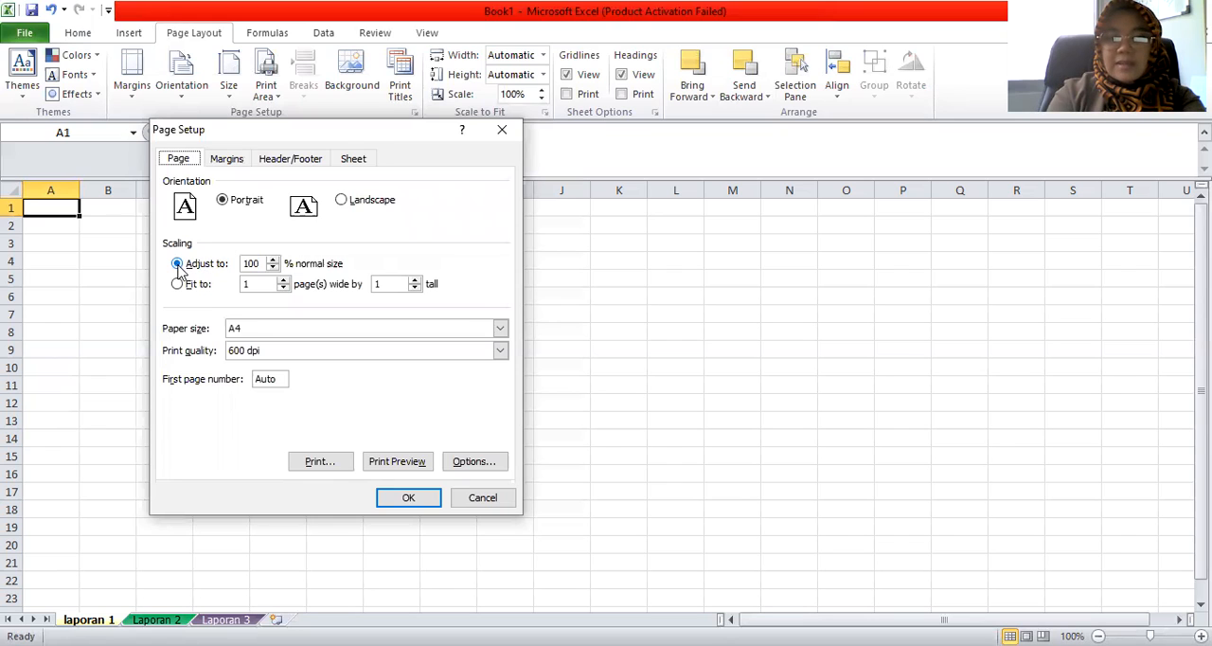
click(269, 266)
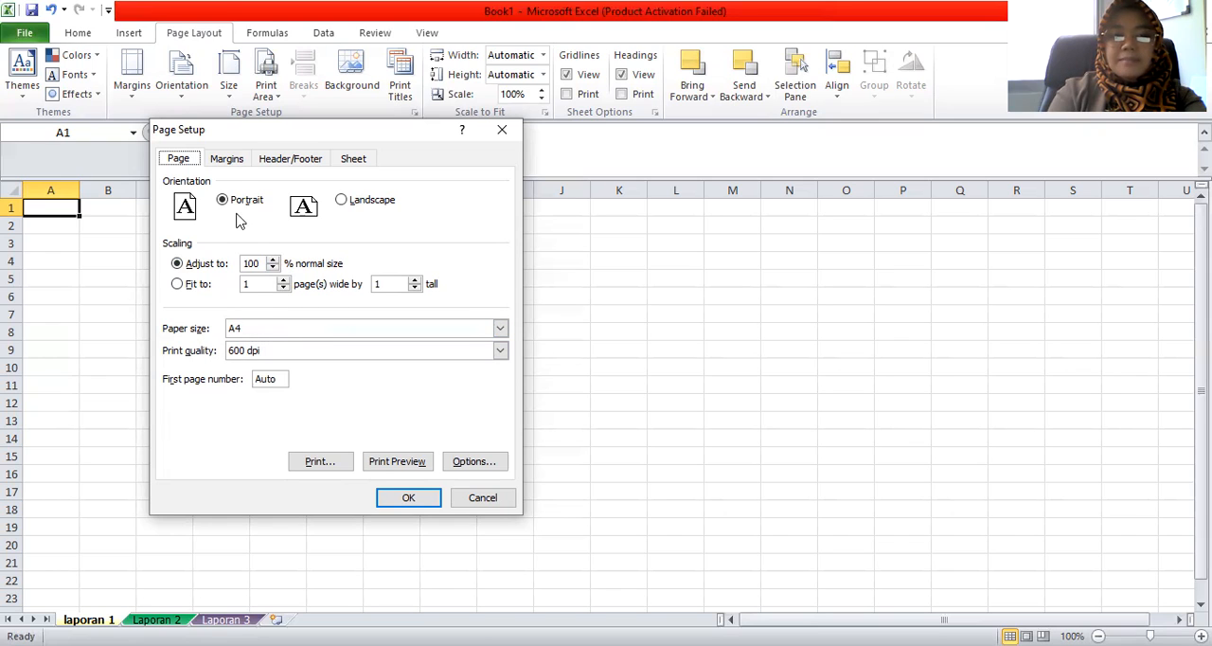
click(232, 164)
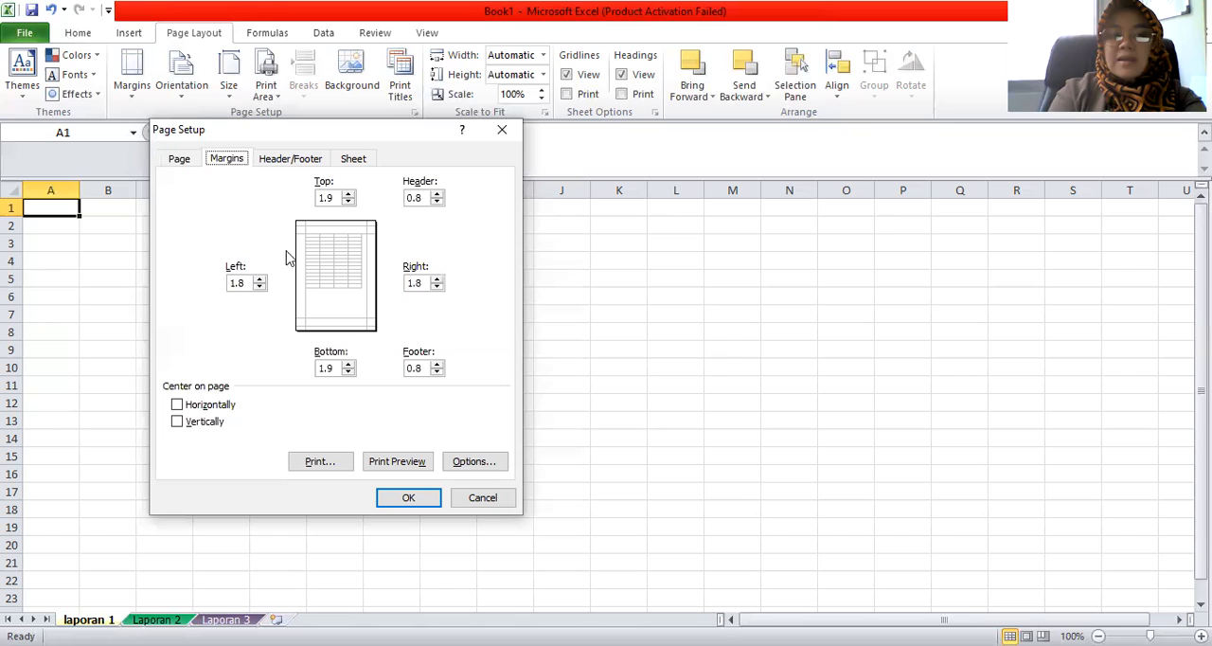
click(181, 161)
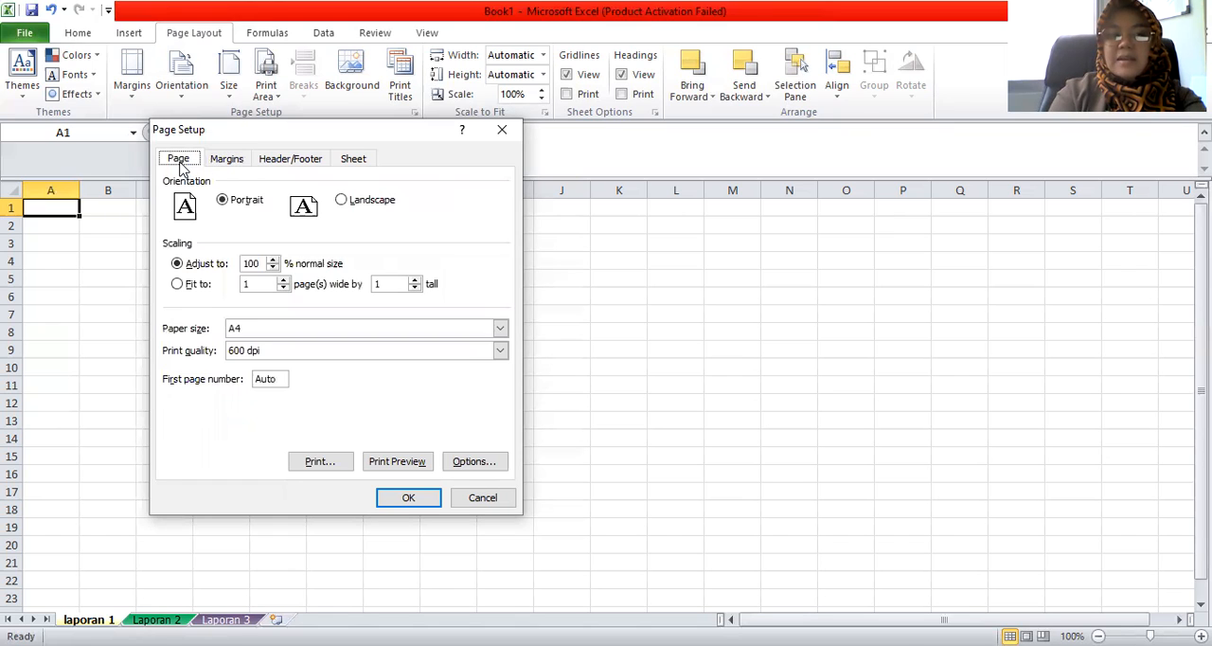
click(404, 505)
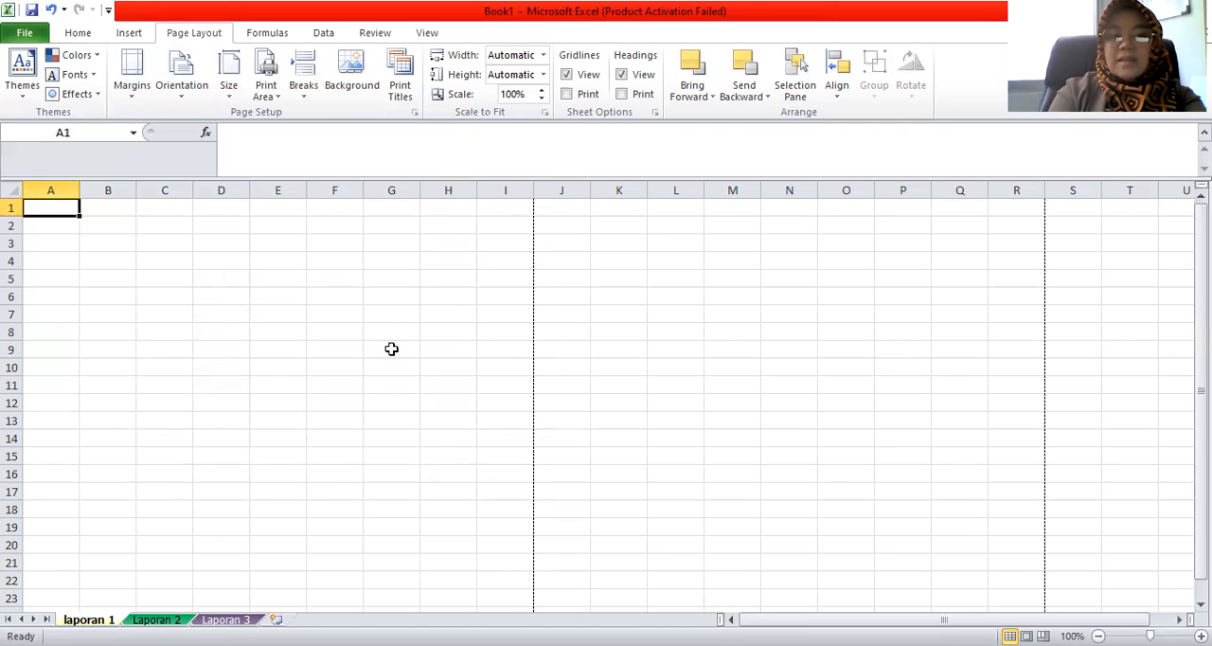
Switch to the latihan excel TIK workbook and examine the merge and alignment formatting of the report title in row 1 of latihan 1
click(67, 269)
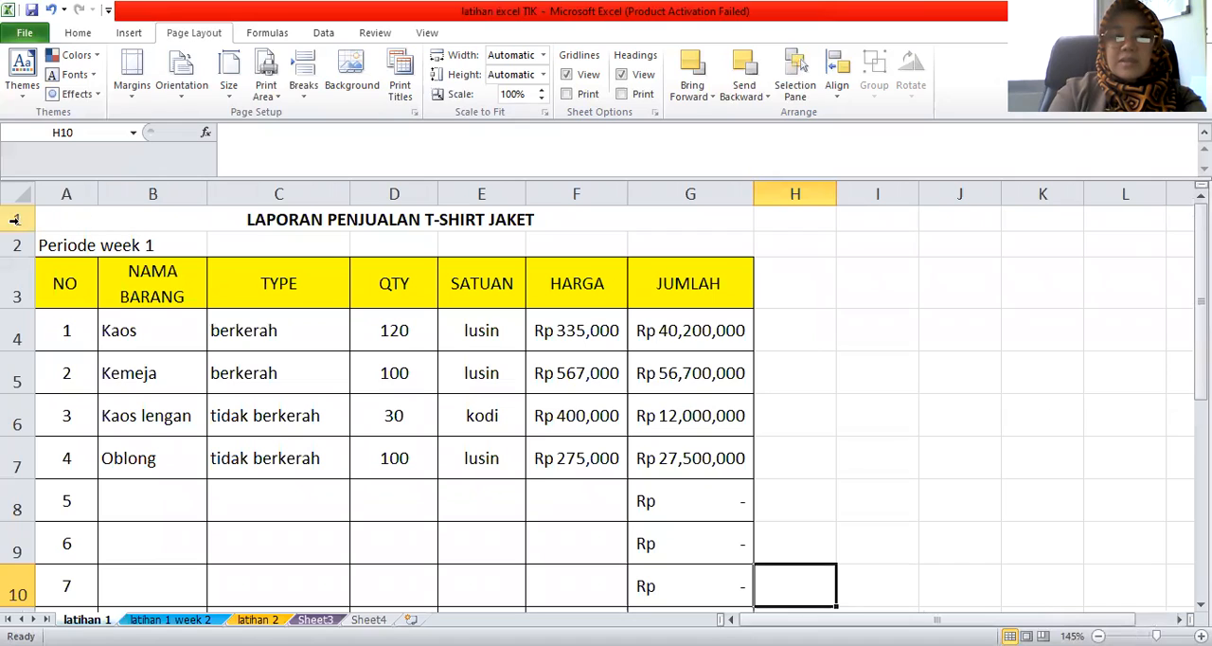
click(68, 269)
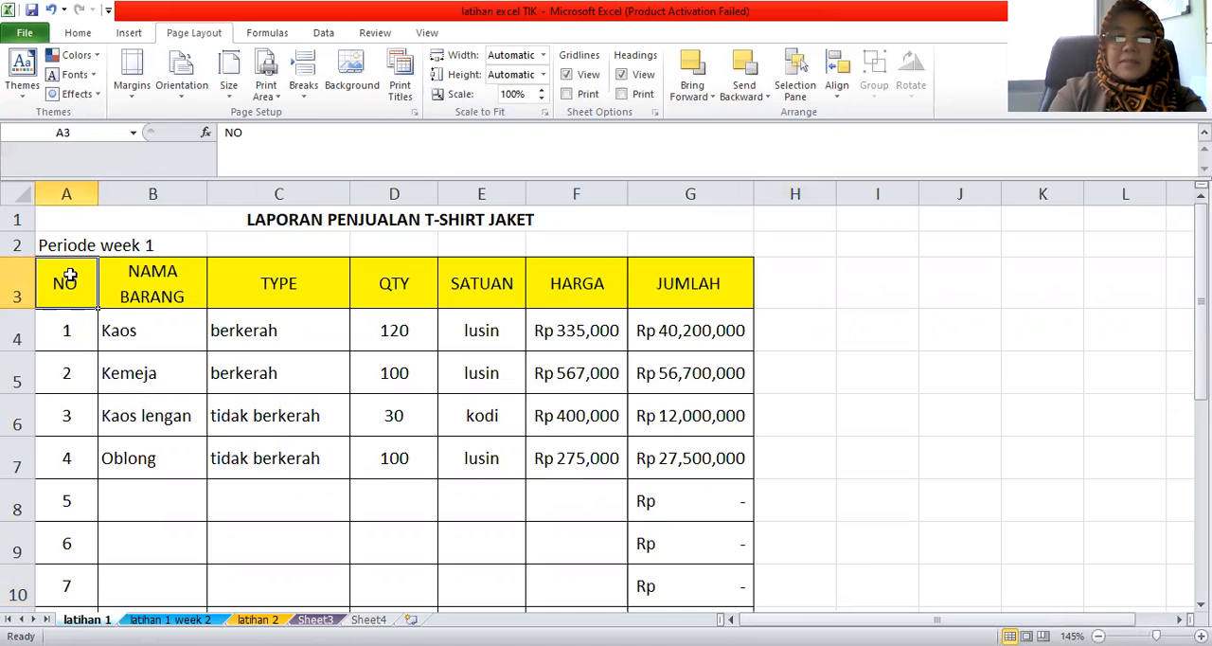
click(66, 221)
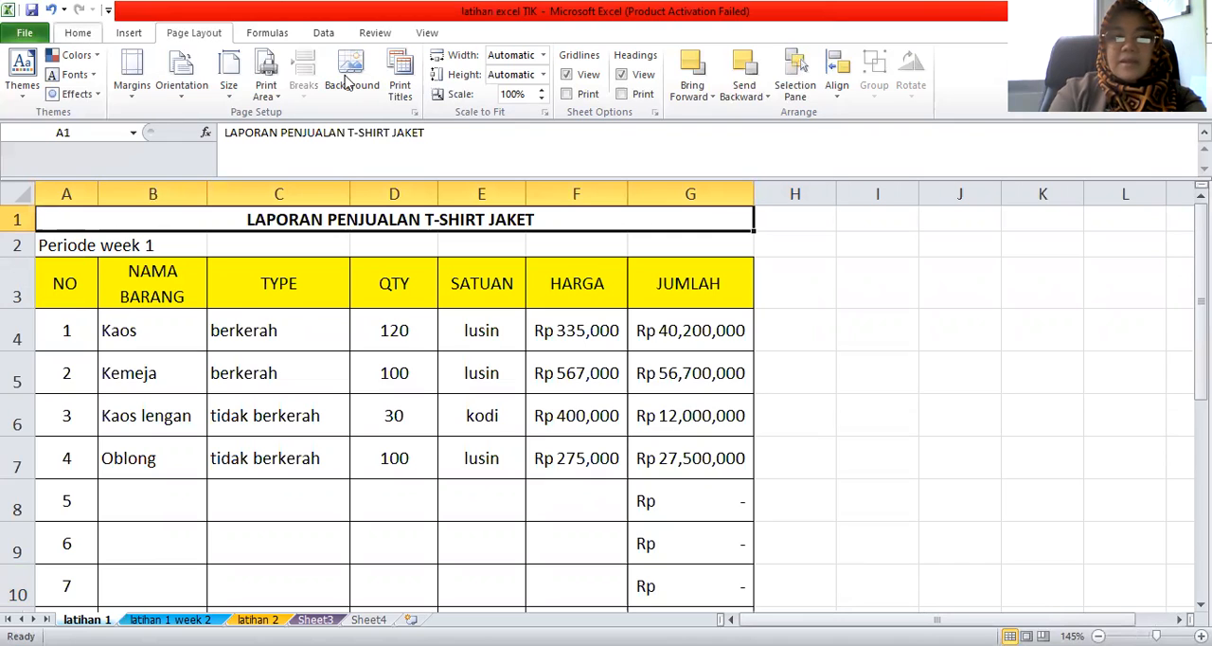
scroll(431, 112, up, 2)
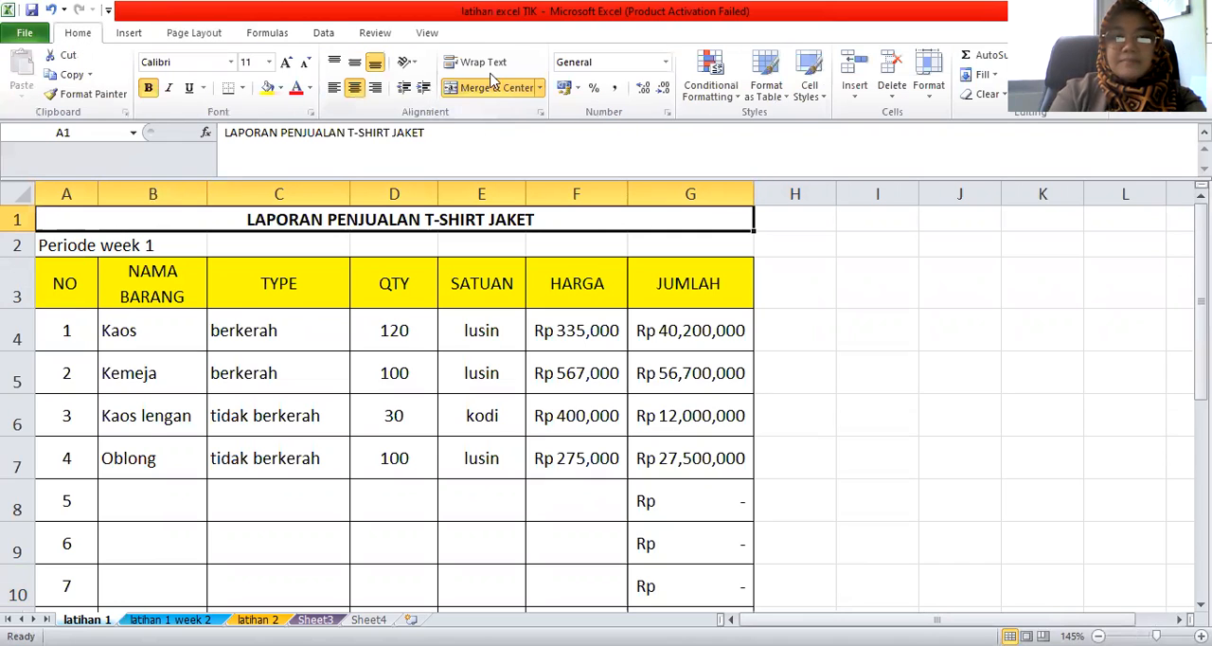
Unmerge the report title in row 1 of latihan 1, then copy A1:G8 into Book1's laporan 1 sheet starting at A1
click(459, 88)
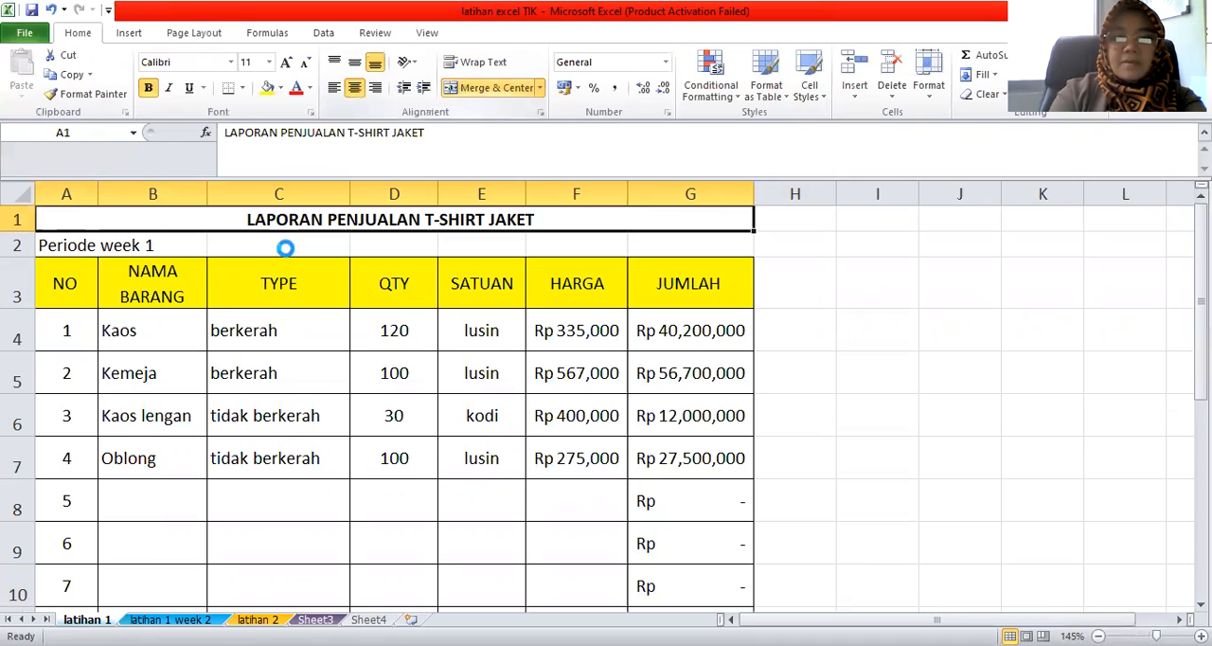
click(144, 327)
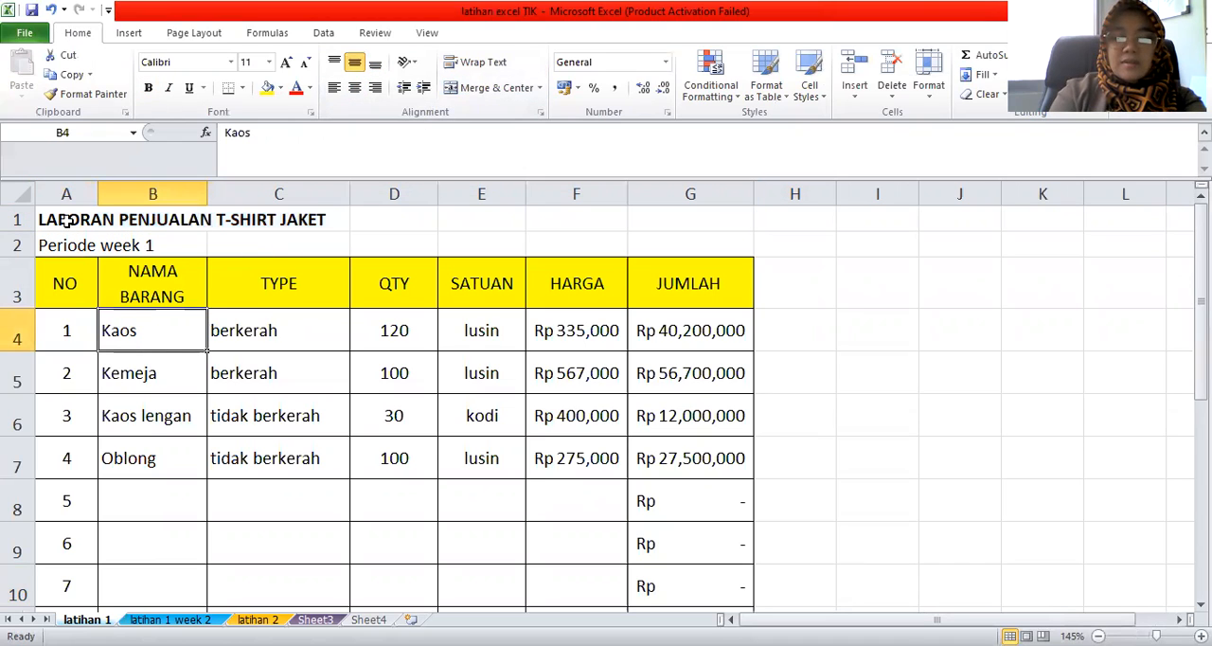
drag(66, 220, 720, 519)
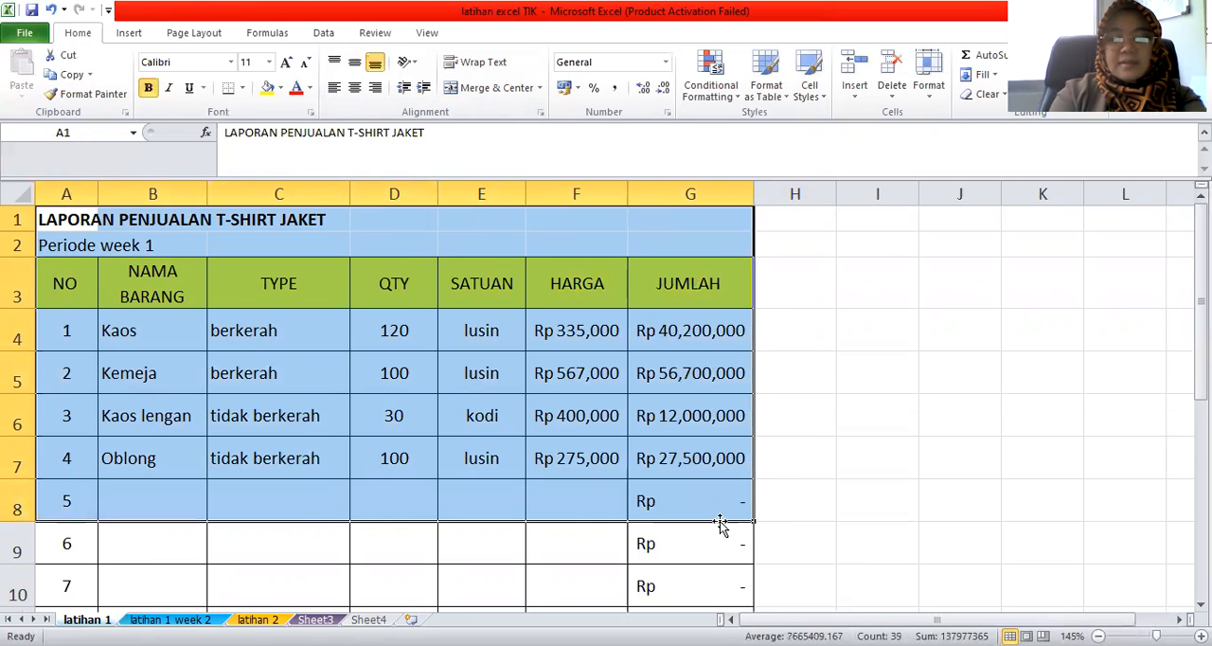
key(ctrl+c)
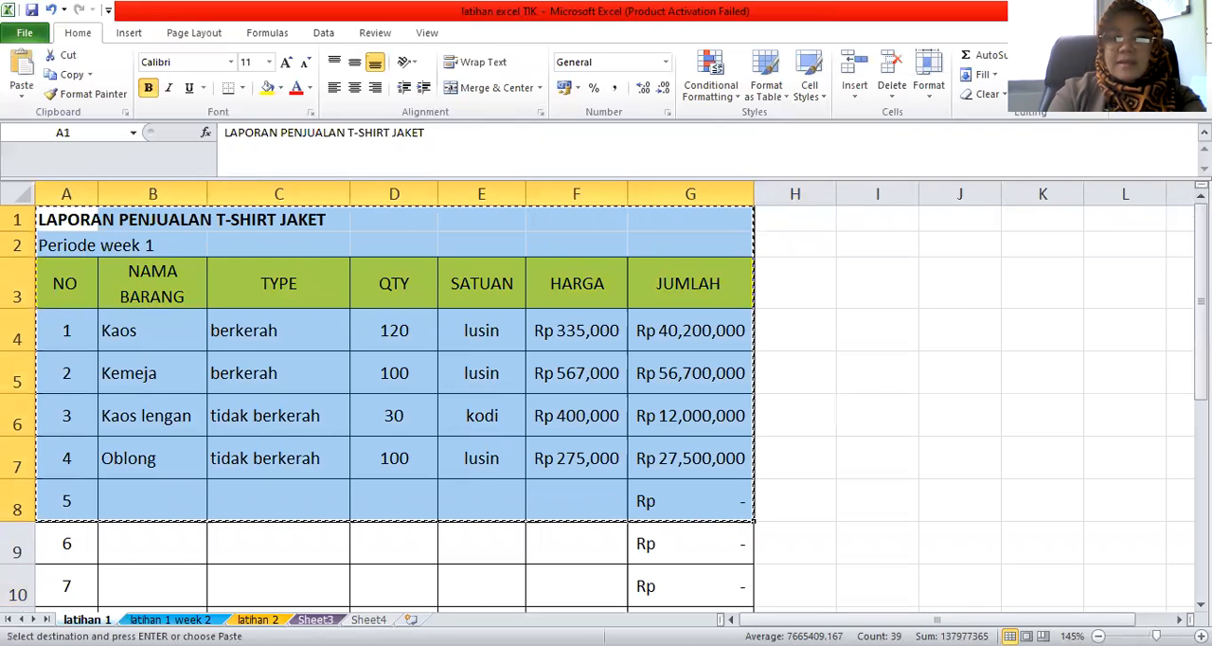
key(alt+Tab)
click(42, 211)
key(ctrl+v)
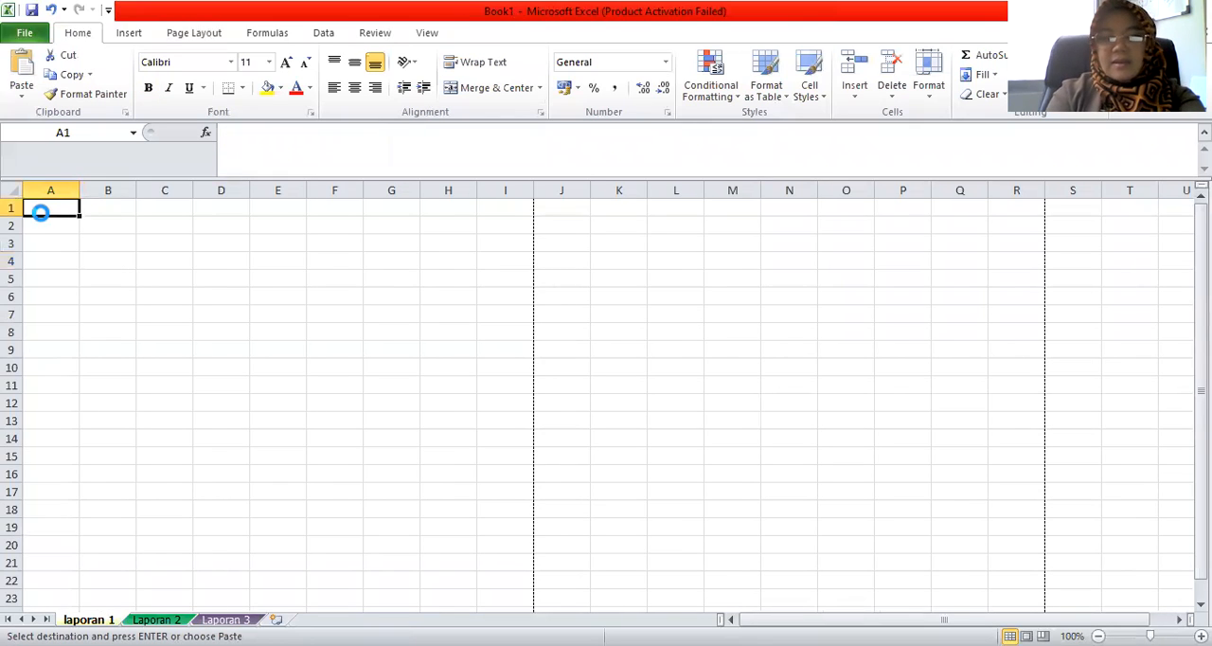
Widen columns B, C, E, F and G of laporan 1 so the headings, item names and rupiah amounts fit
click(238, 381)
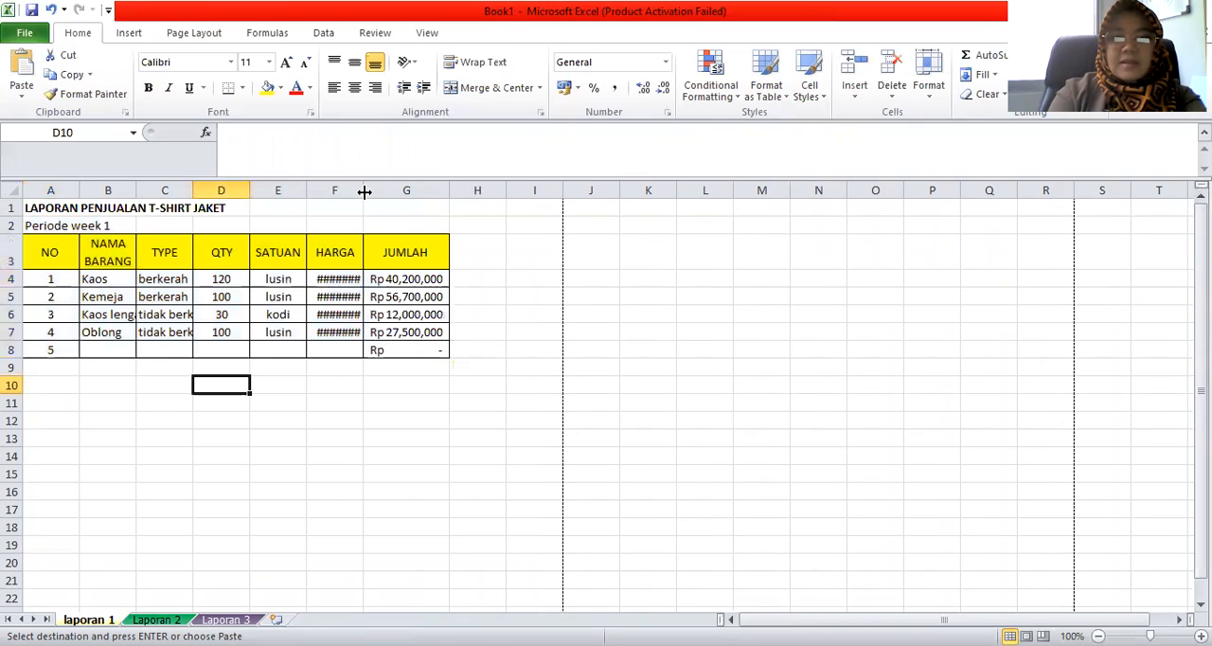
double_click(306, 191)
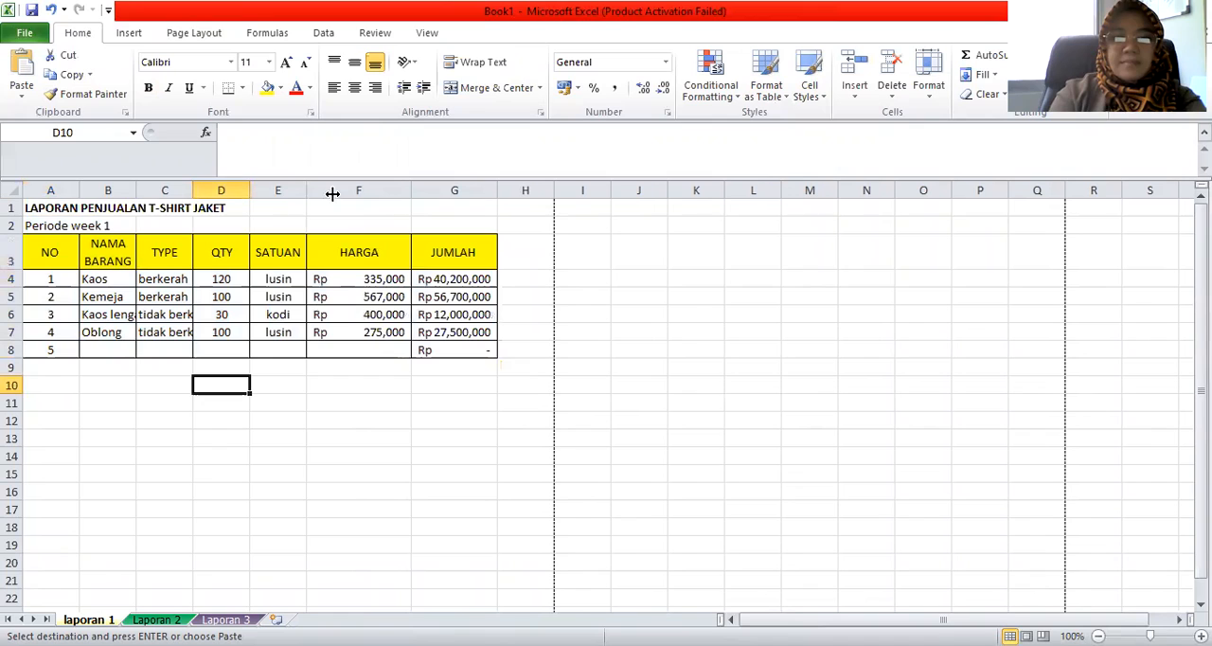
drag(305, 194, 332, 194)
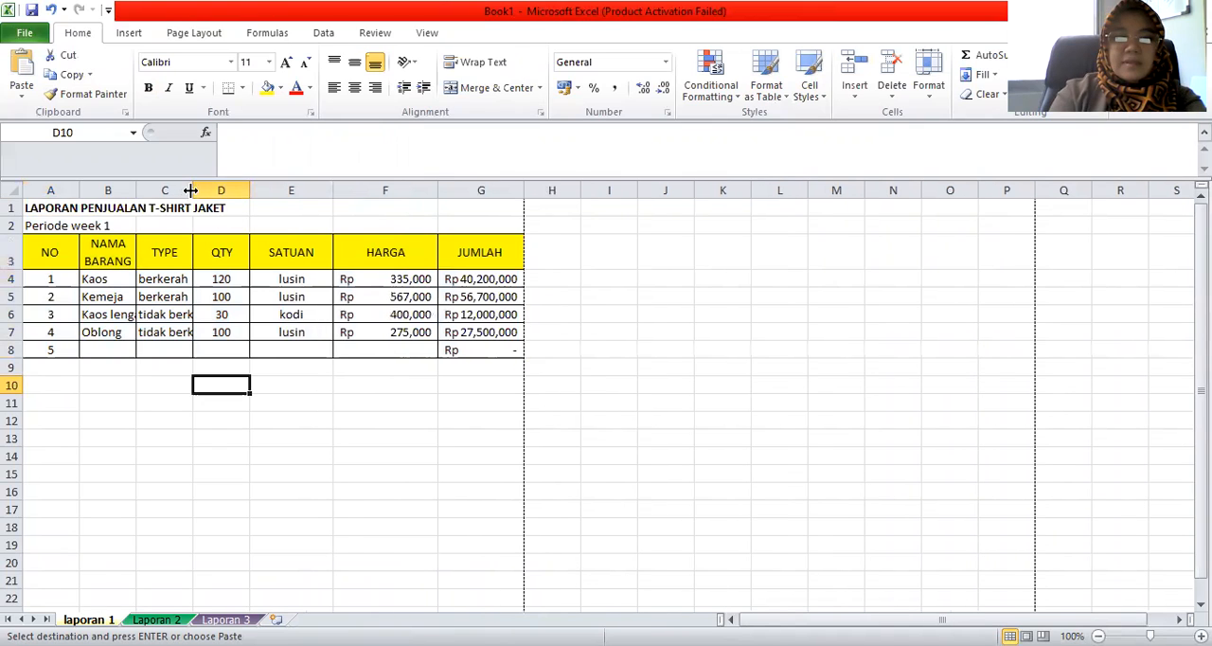
drag(190, 190, 249, 193)
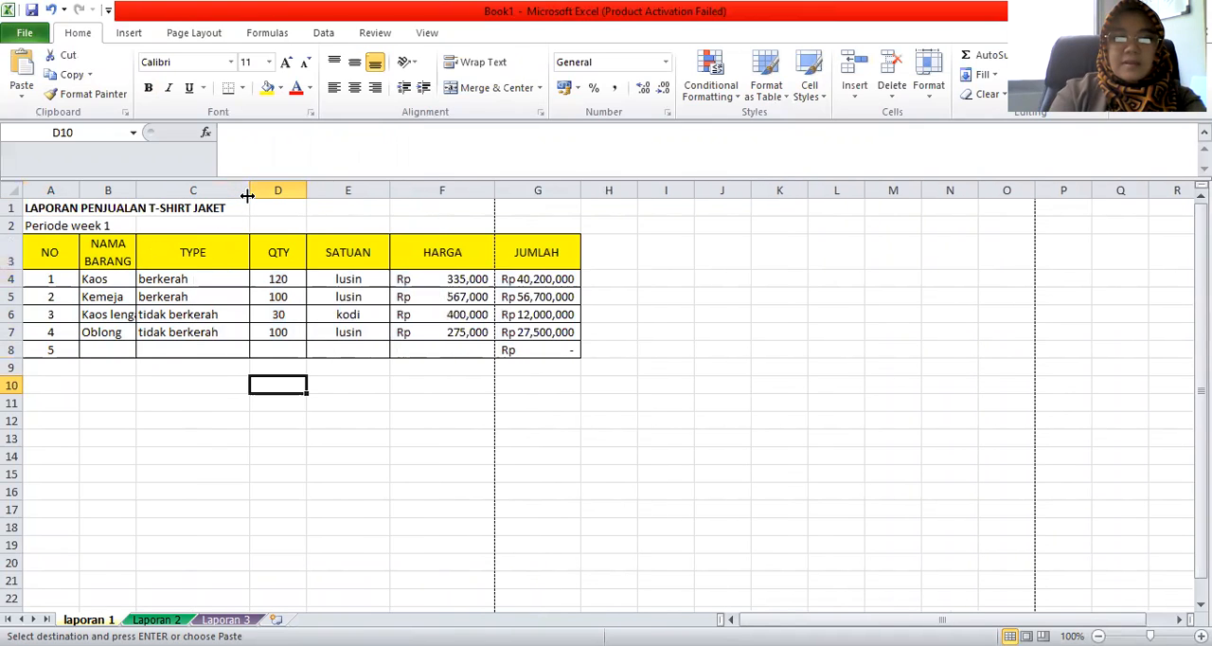
double_click(136, 191)
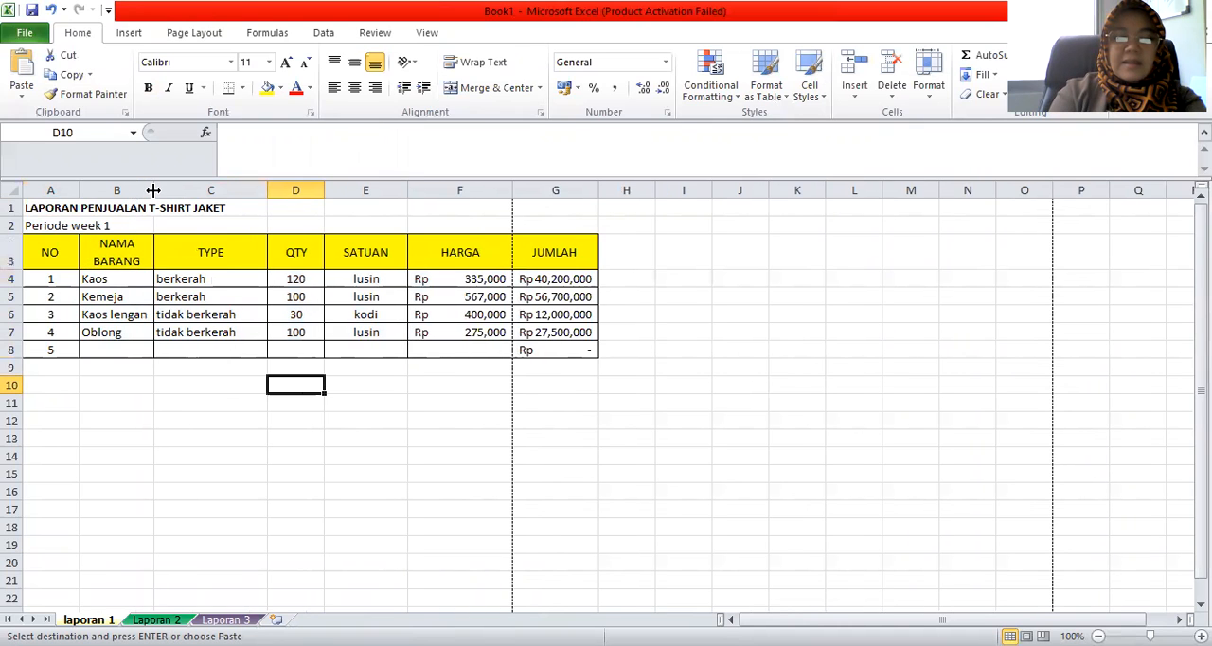
drag(153, 190, 198, 191)
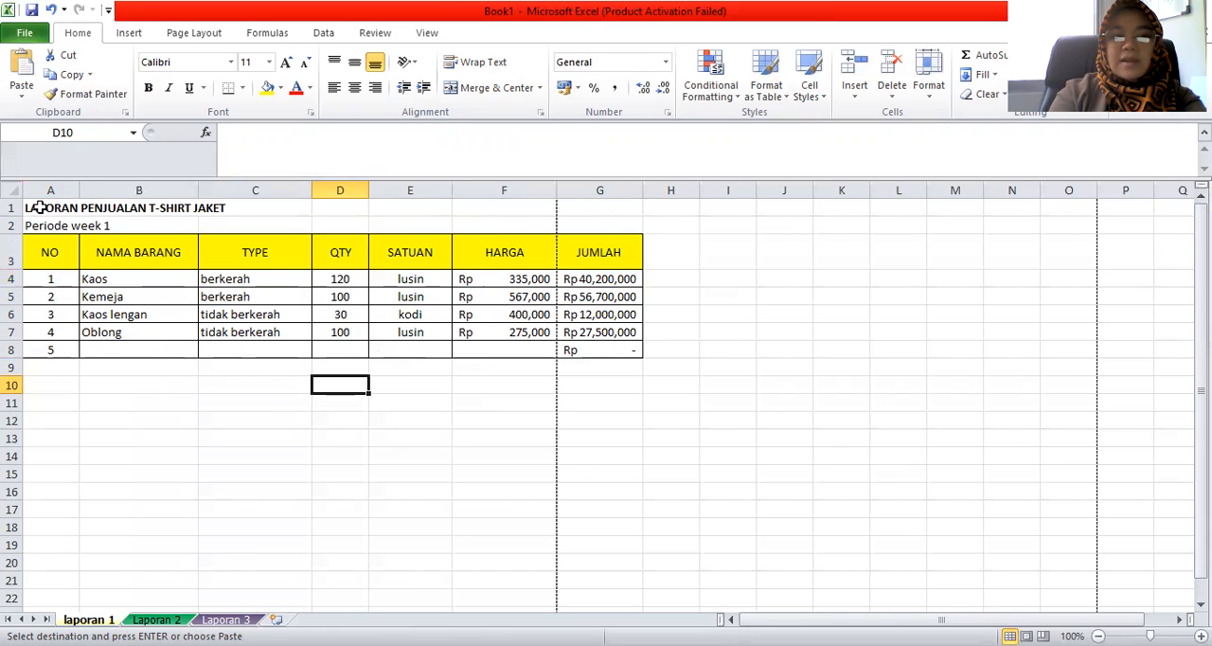
Merge and center the report title across A1:G1 and the period line across A2:G2 in laporan 1
drag(38, 208, 575, 210)
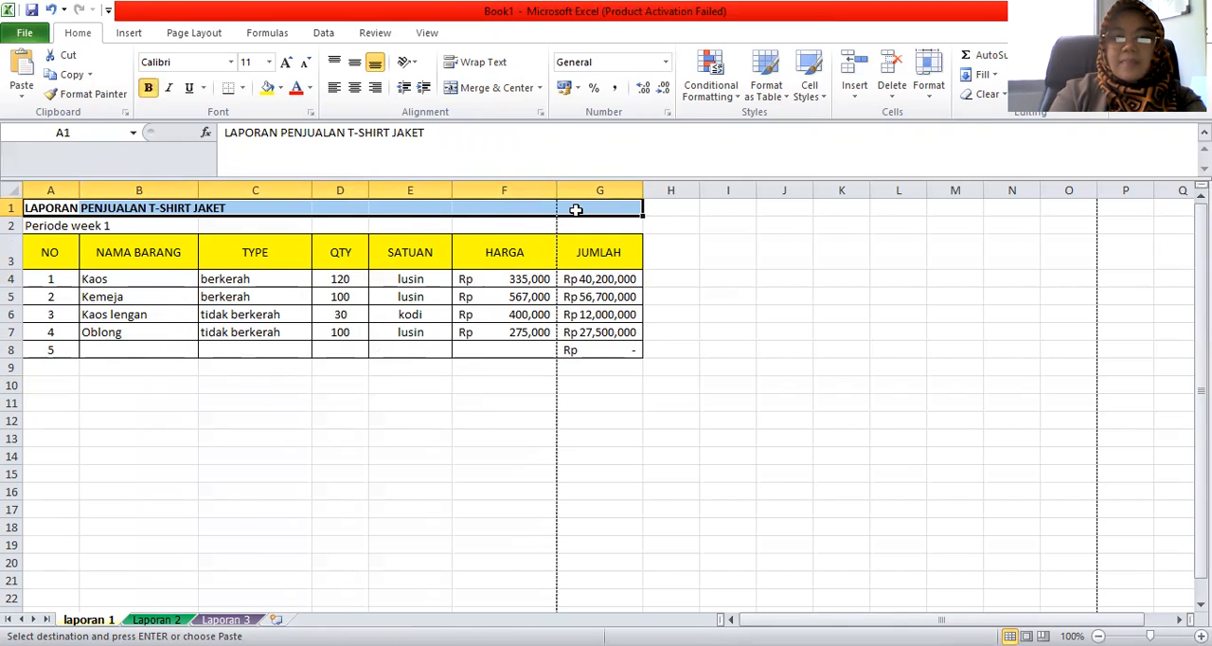
click(473, 91)
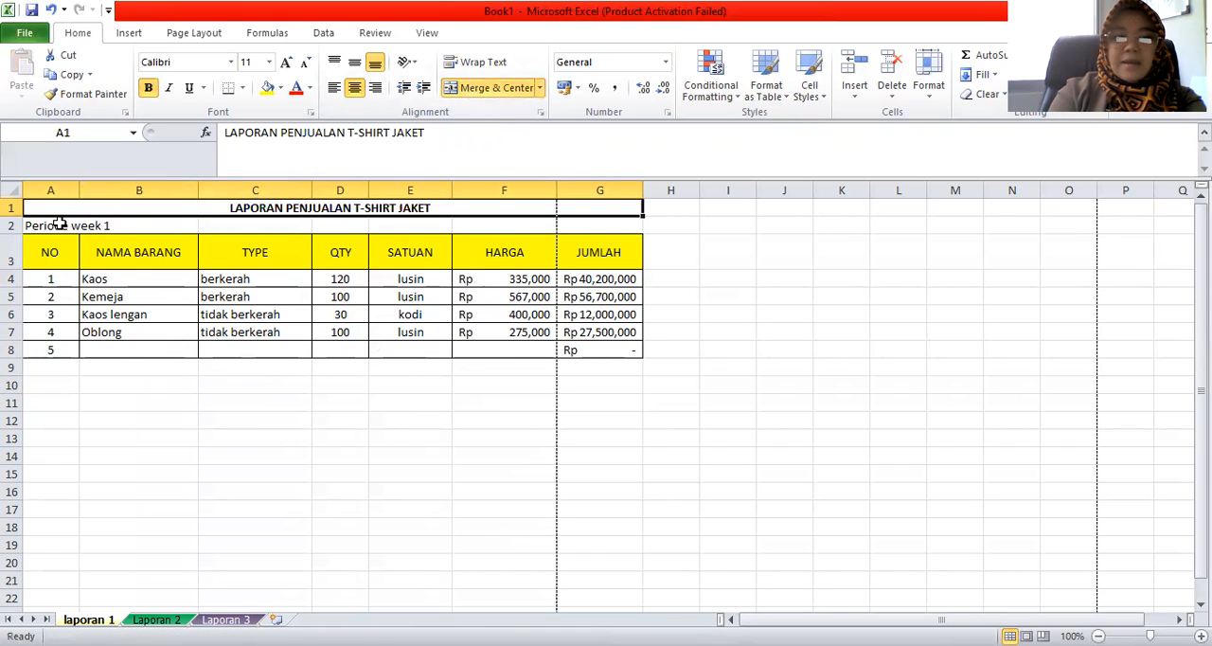
drag(46, 224, 597, 222)
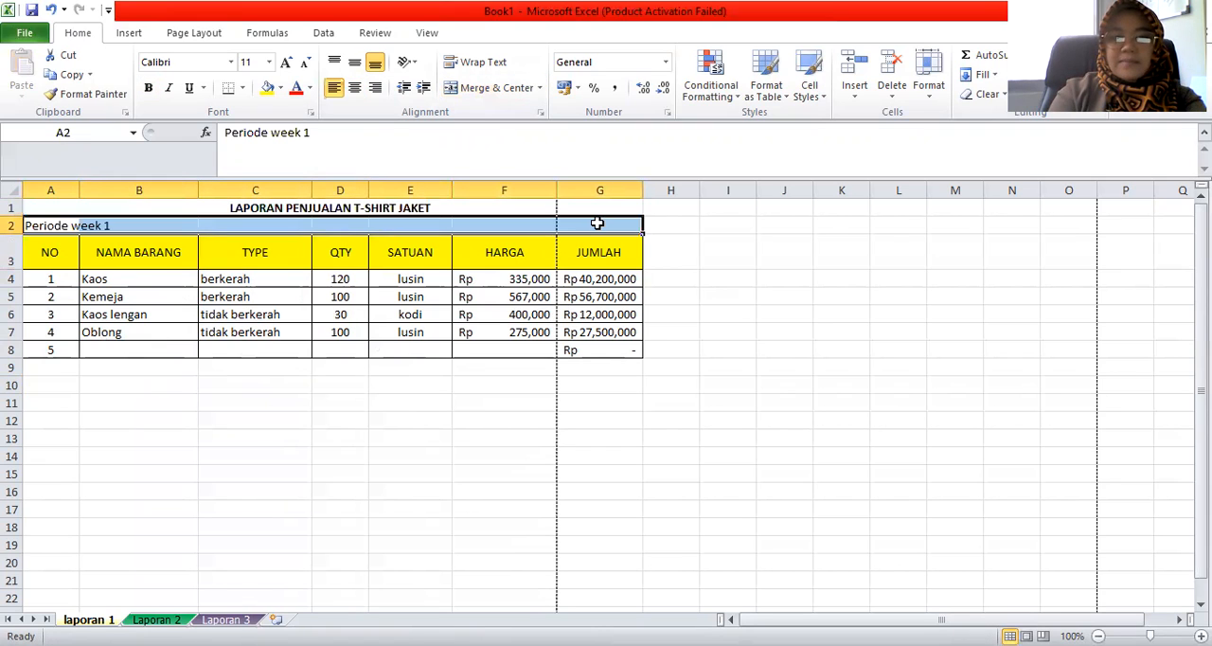
click(473, 95)
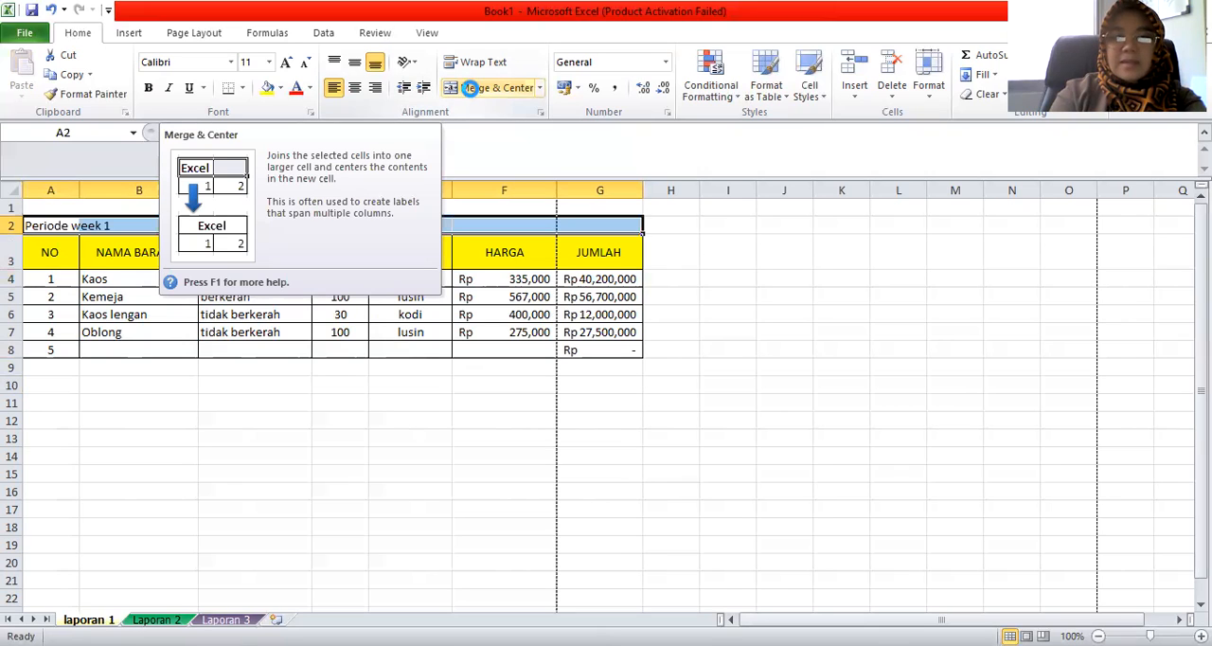
click(265, 385)
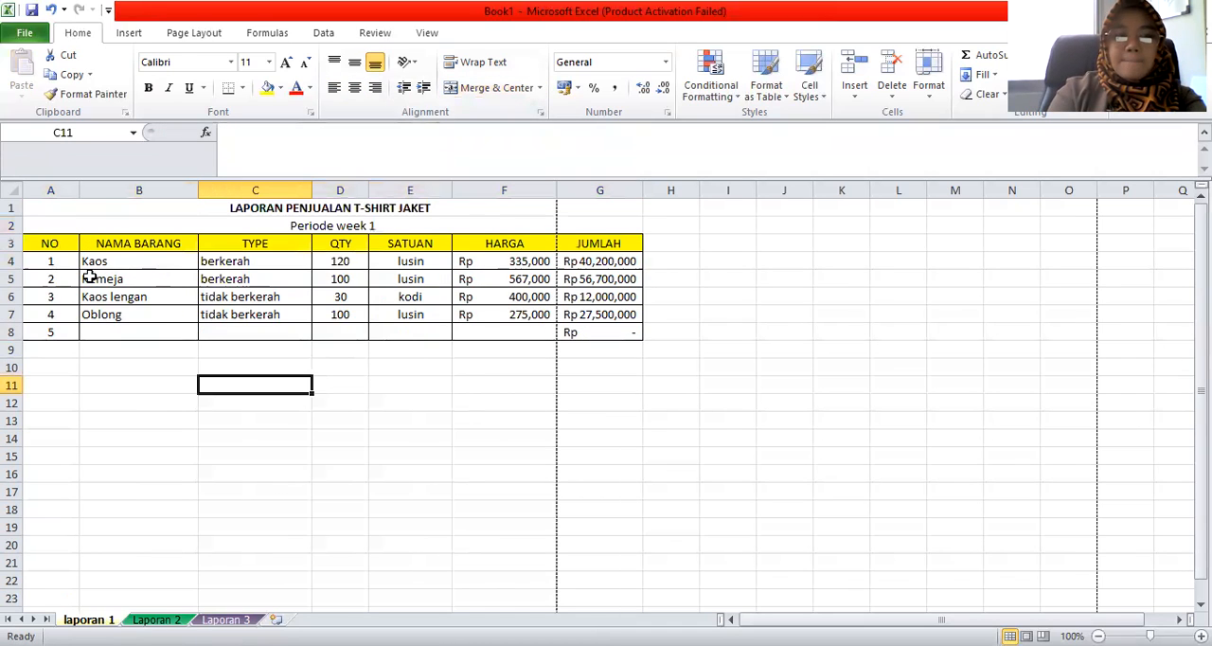
Set the height of table rows 3 to 8 in laporan 1 to 25
click(14, 243)
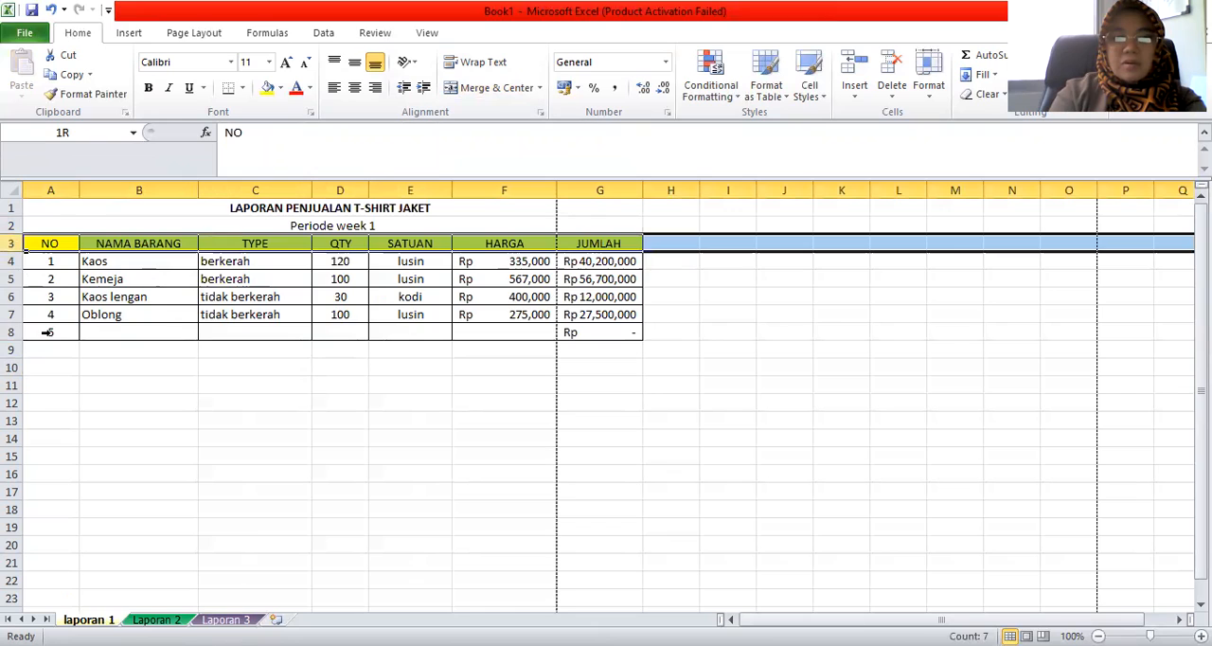
drag(47, 332, 46, 333)
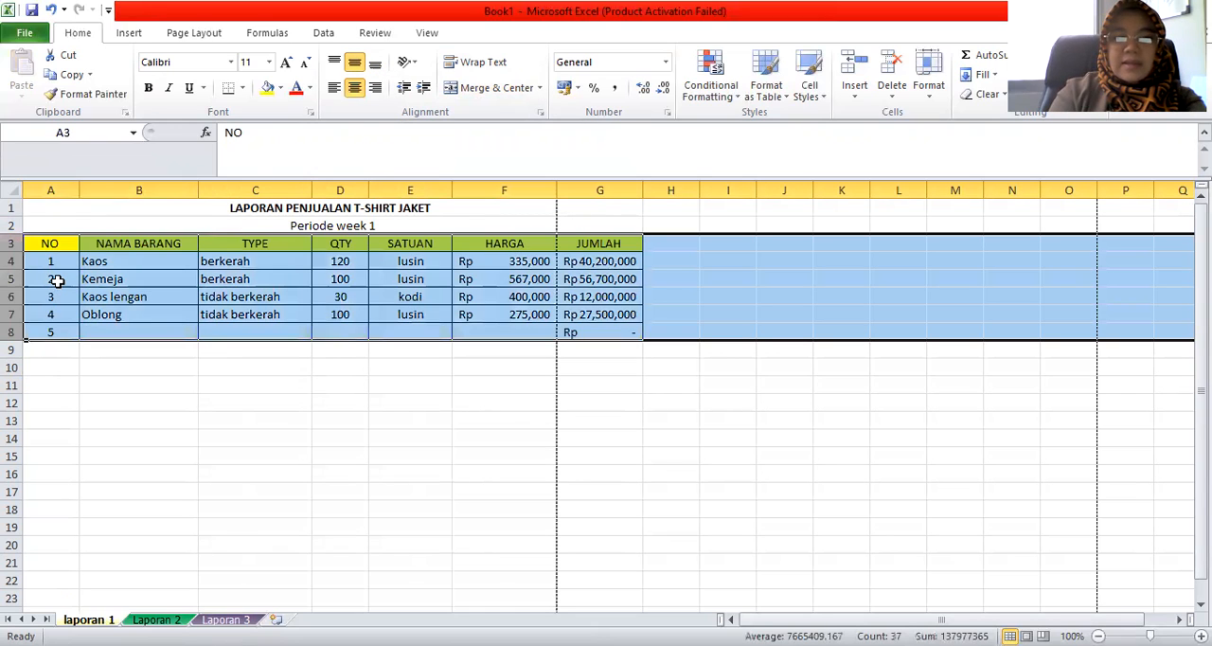
right_click(57, 280)
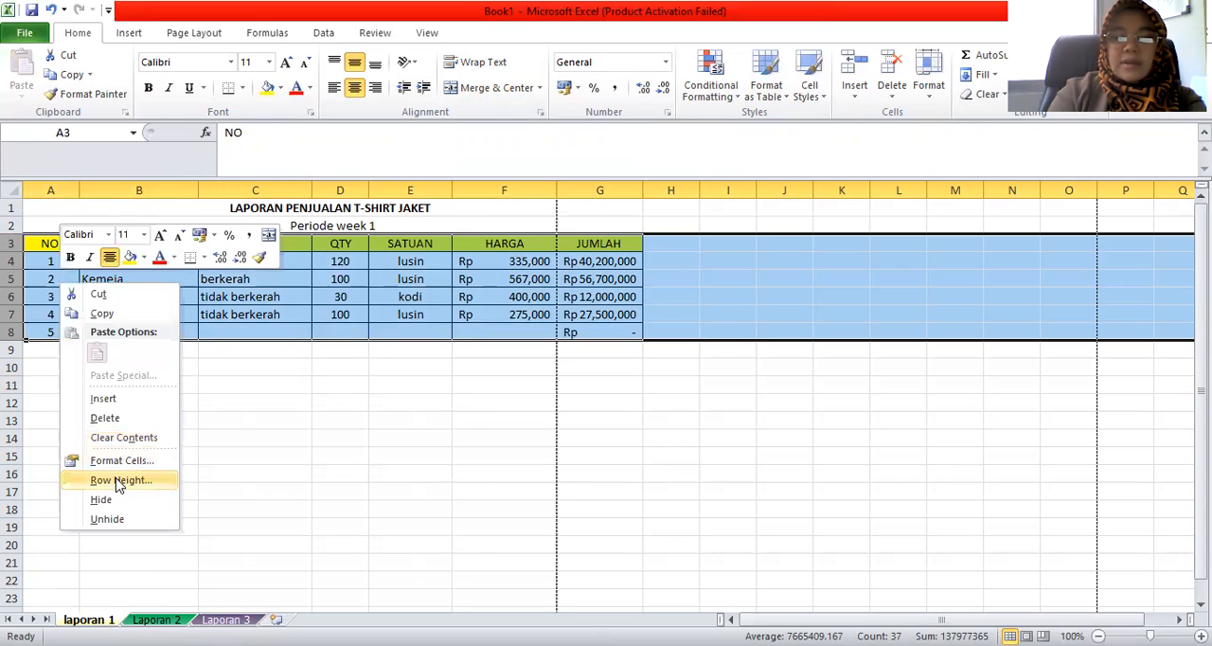
click(121, 480)
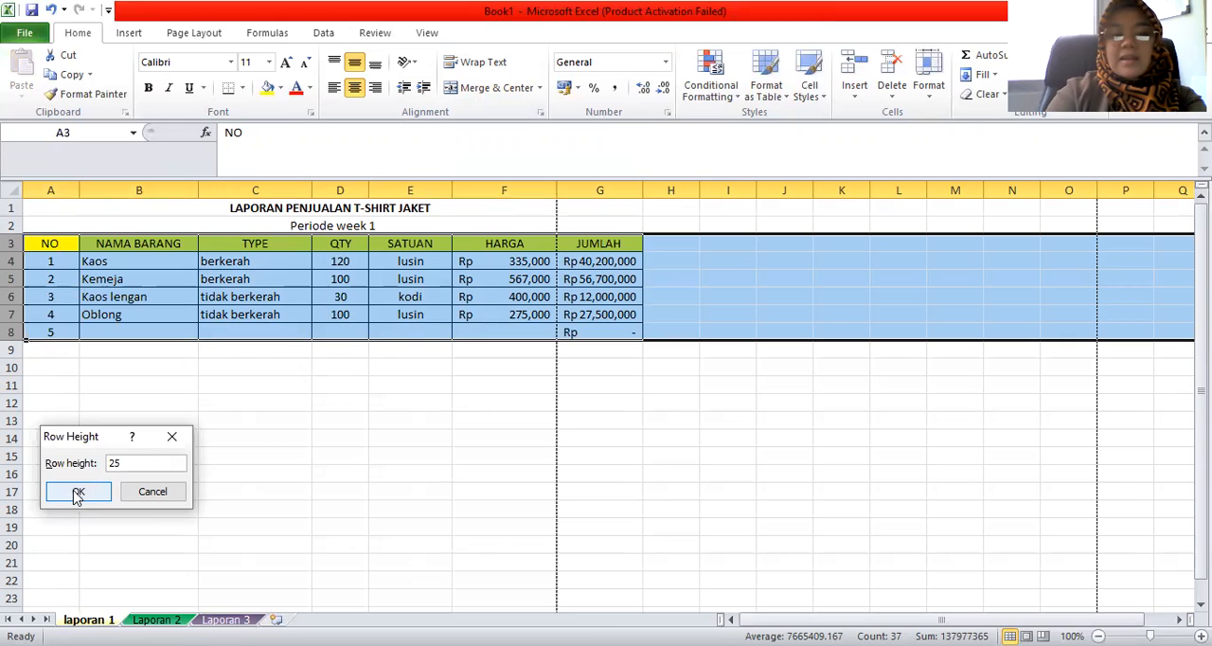
click(78, 490)
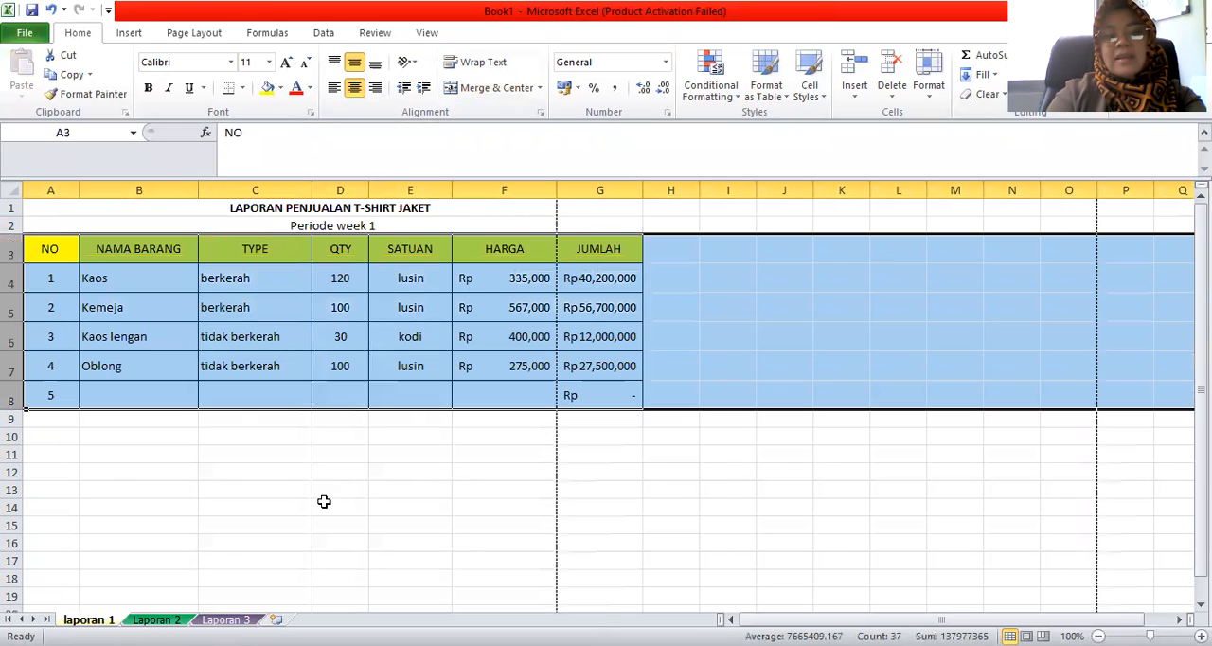
click(325, 502)
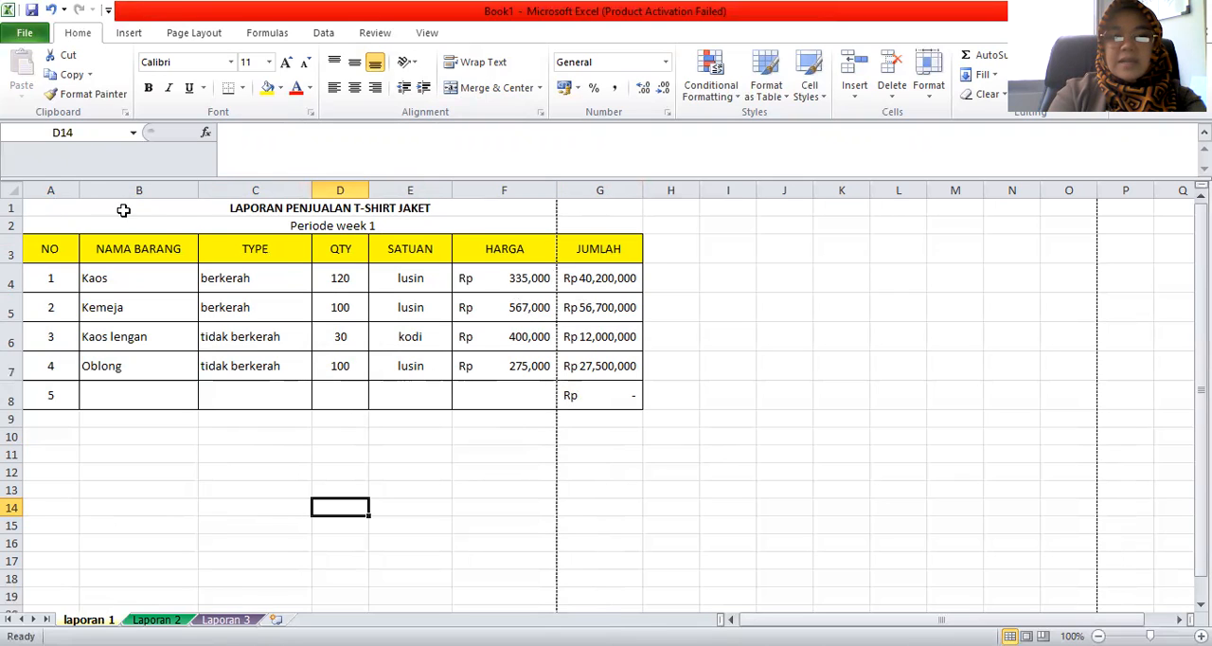
Set the print scaling of laporan 1 to 95% of normal size in the page setup
click(184, 34)
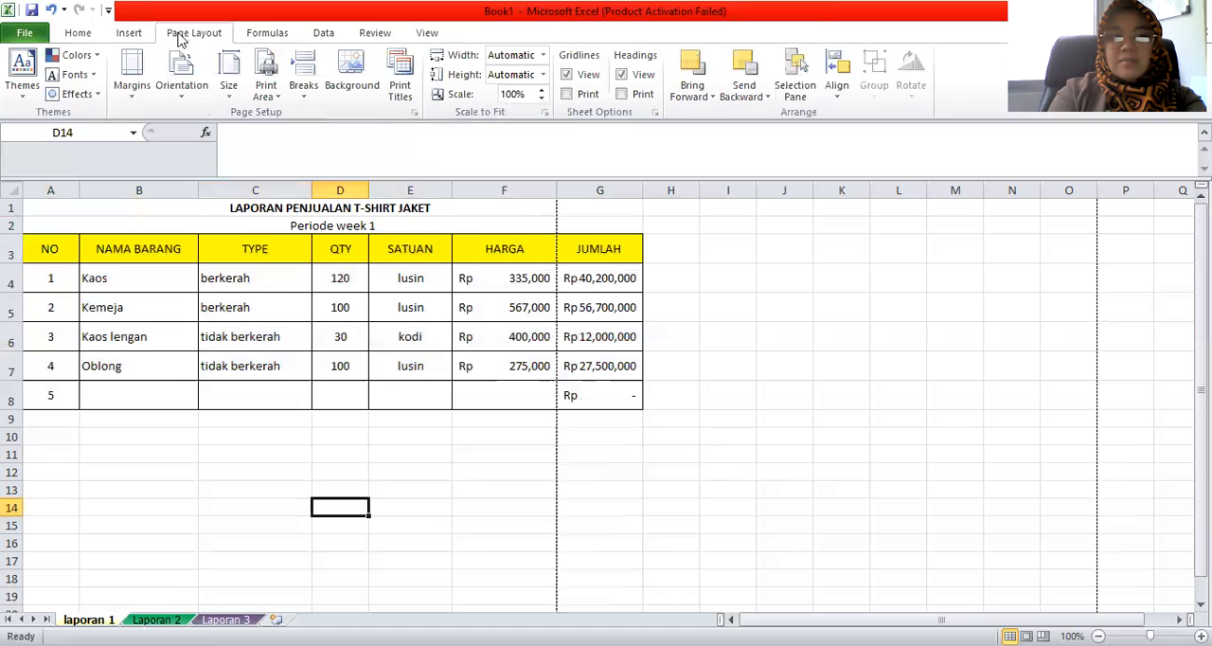
click(133, 99)
click(92, 369)
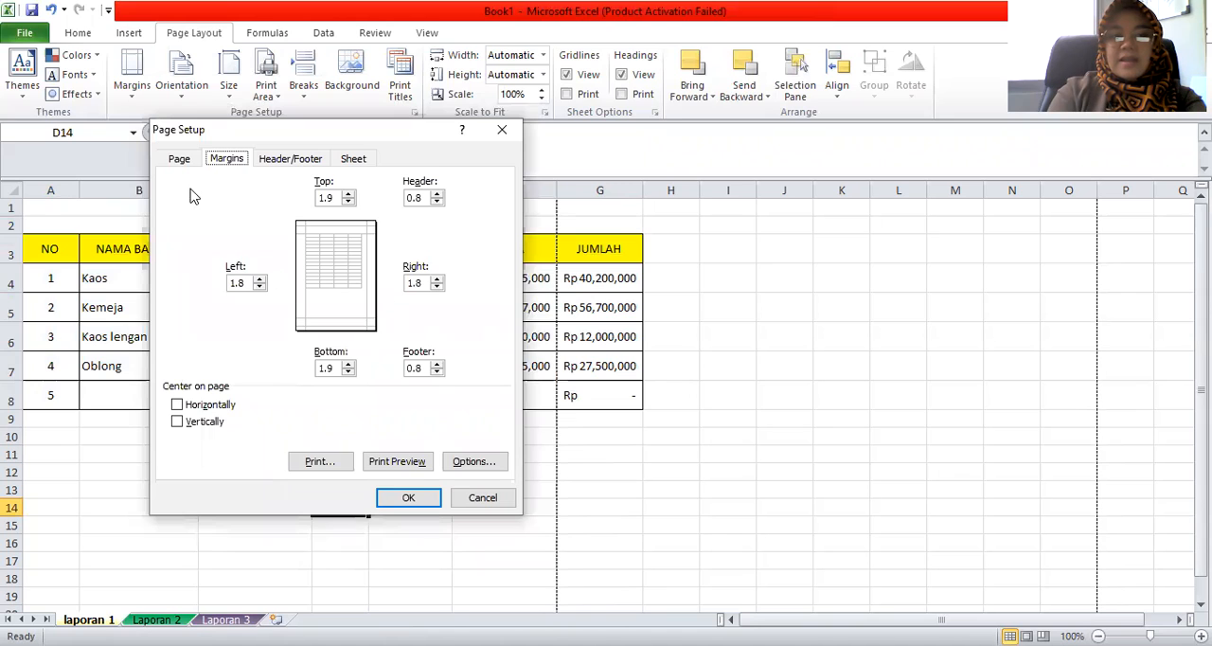
click(183, 161)
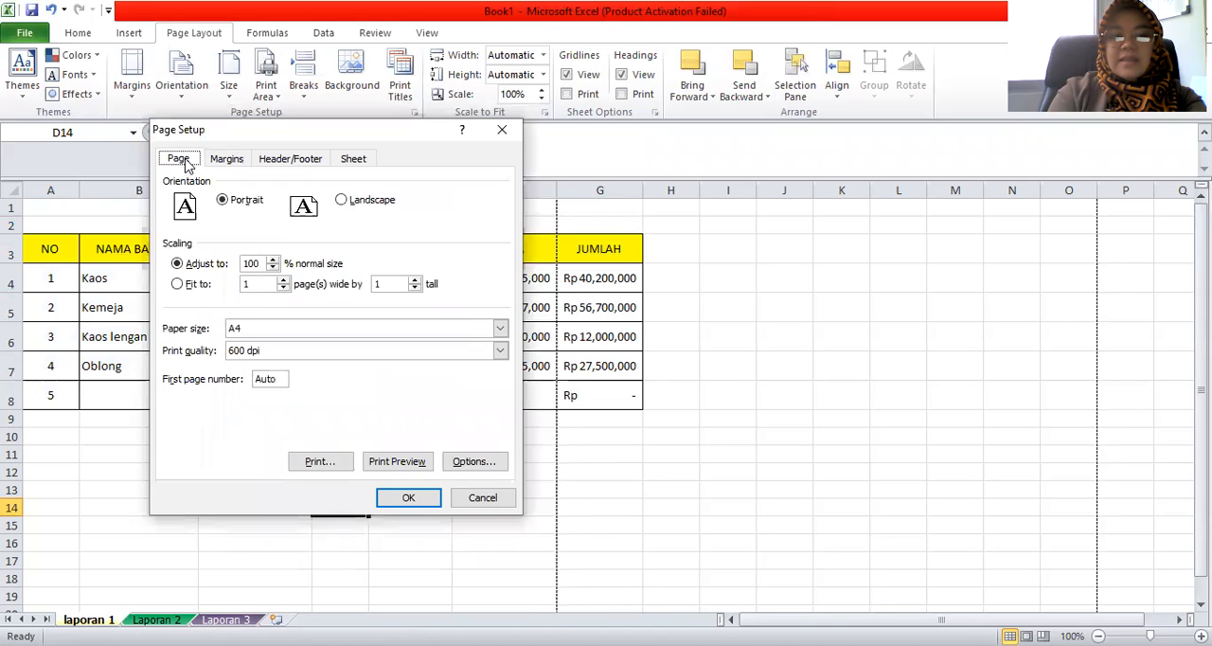
click(275, 269)
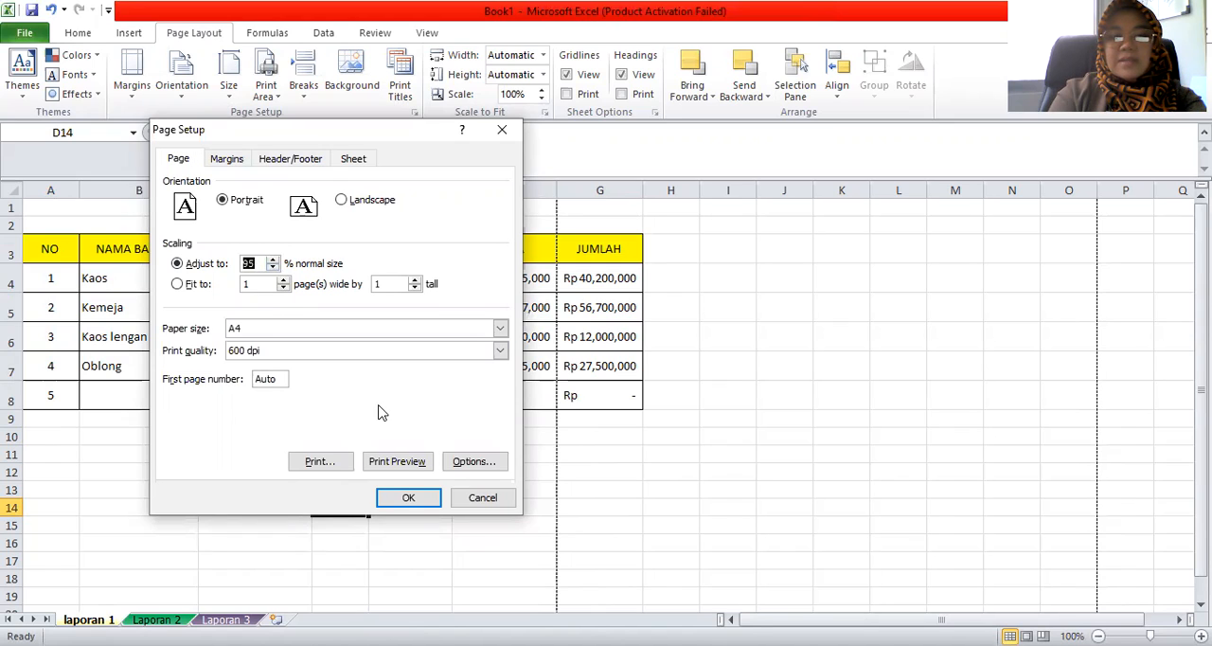
click(405, 500)
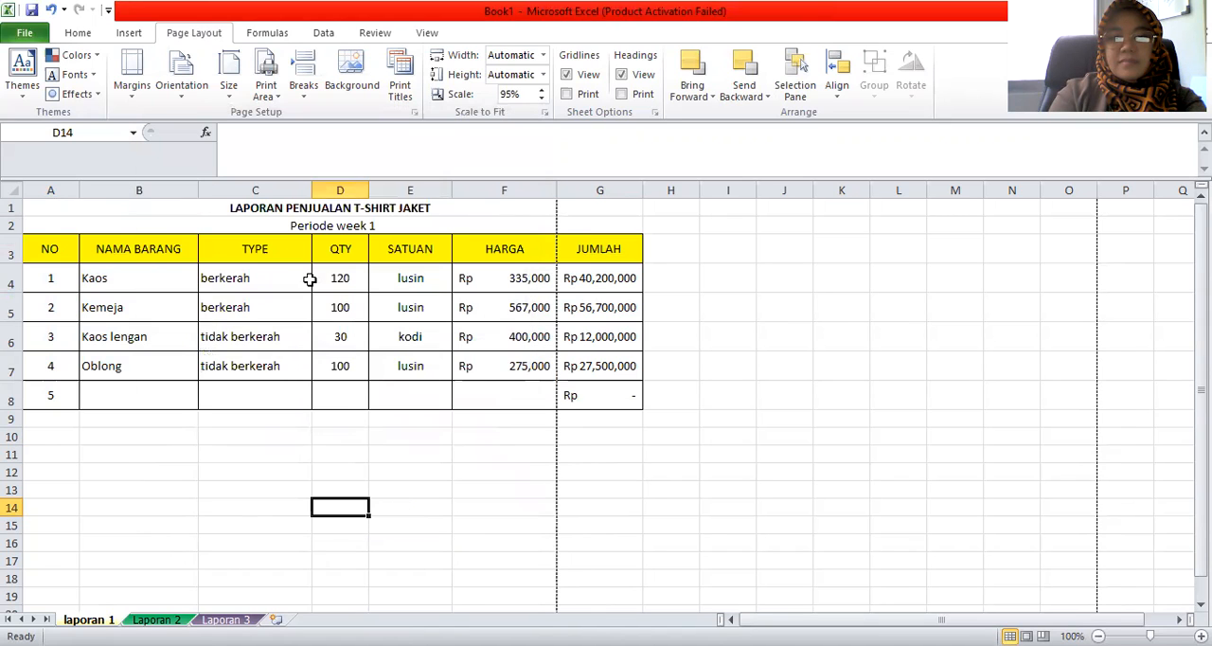
Set the print scaling of laporan 1 to 90% and check the page in the print preview
click(132, 87)
click(59, 371)
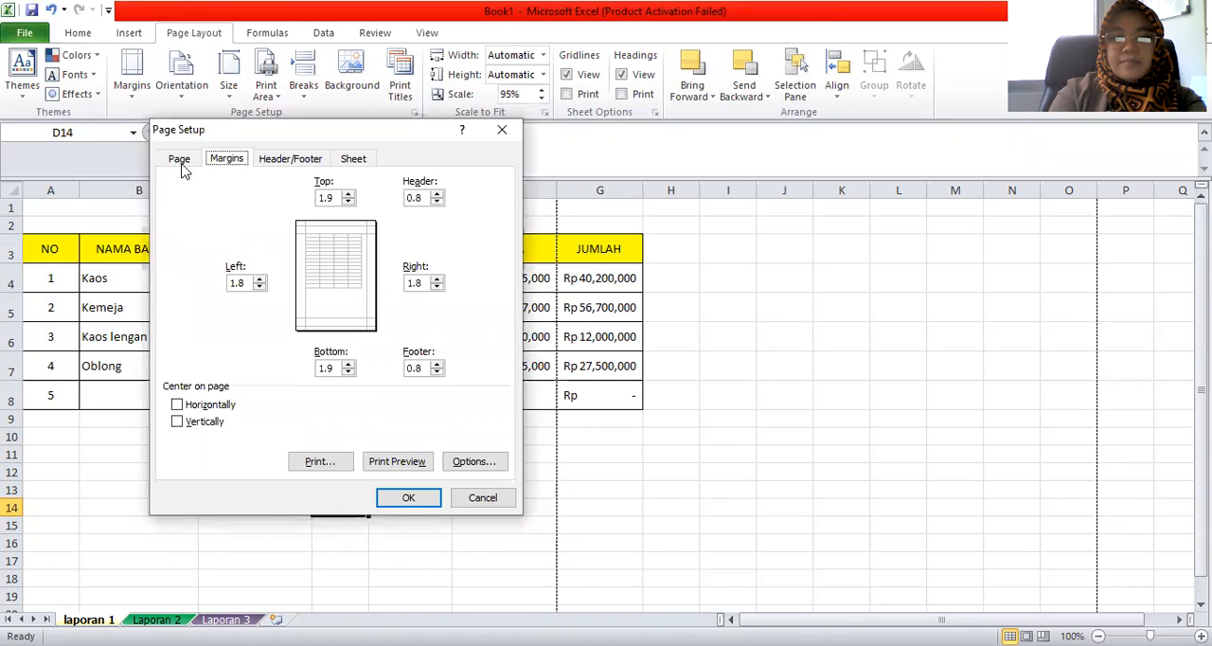
click(178, 159)
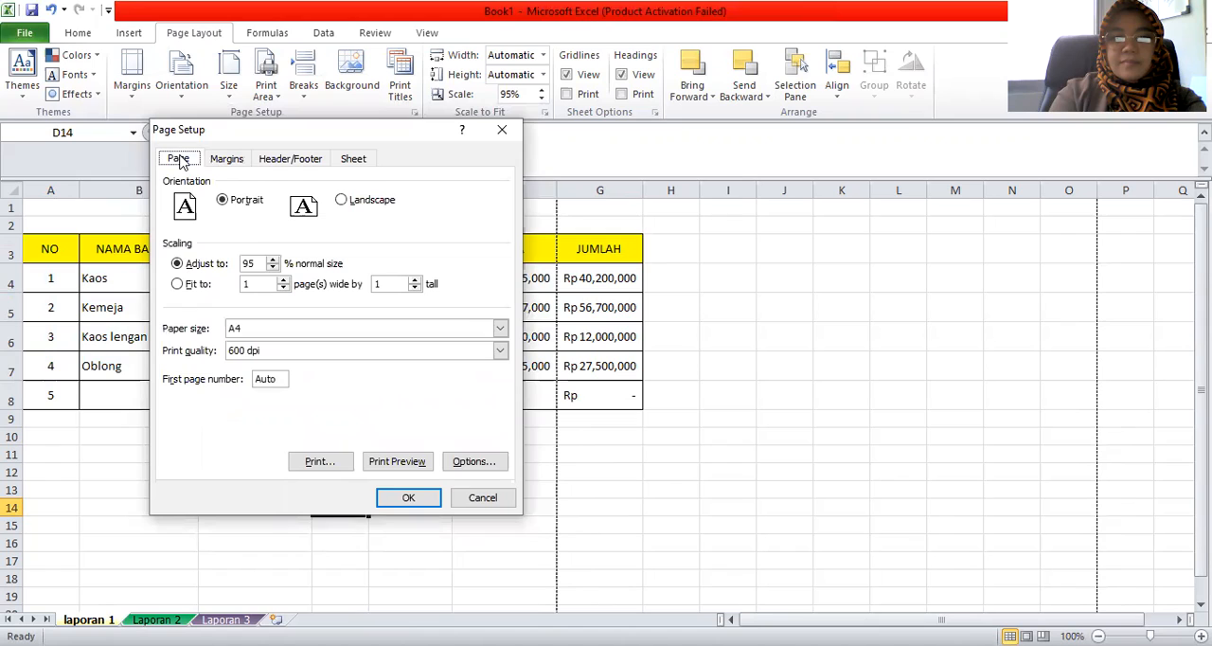
click(273, 269)
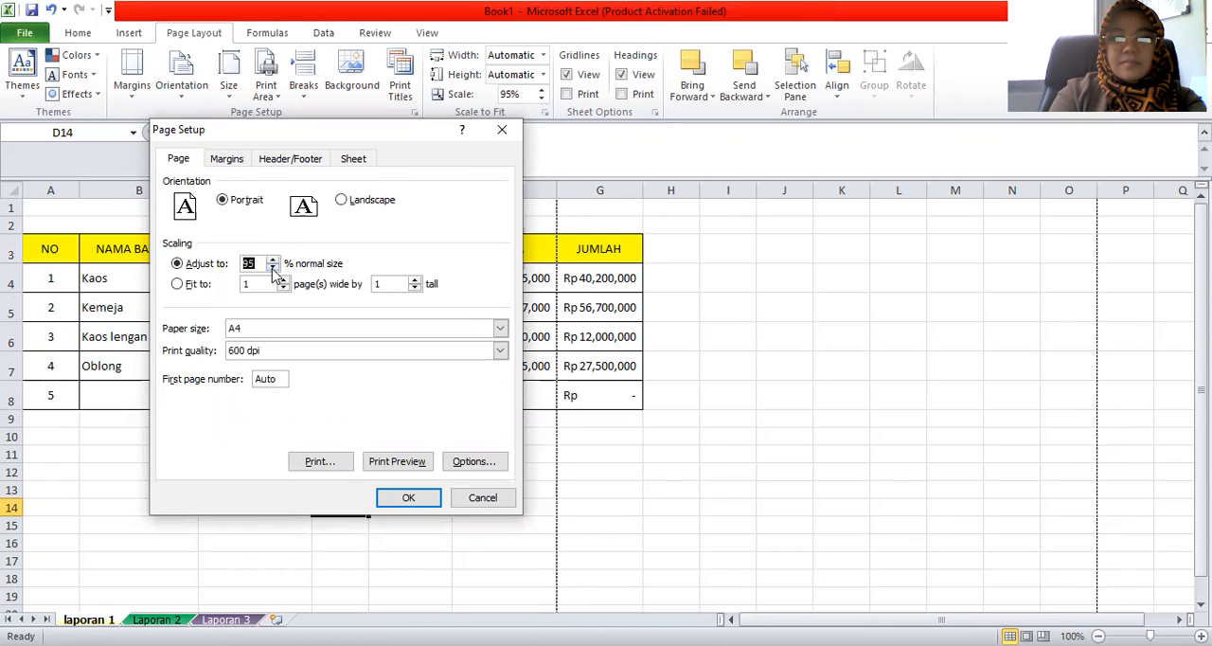
click(404, 470)
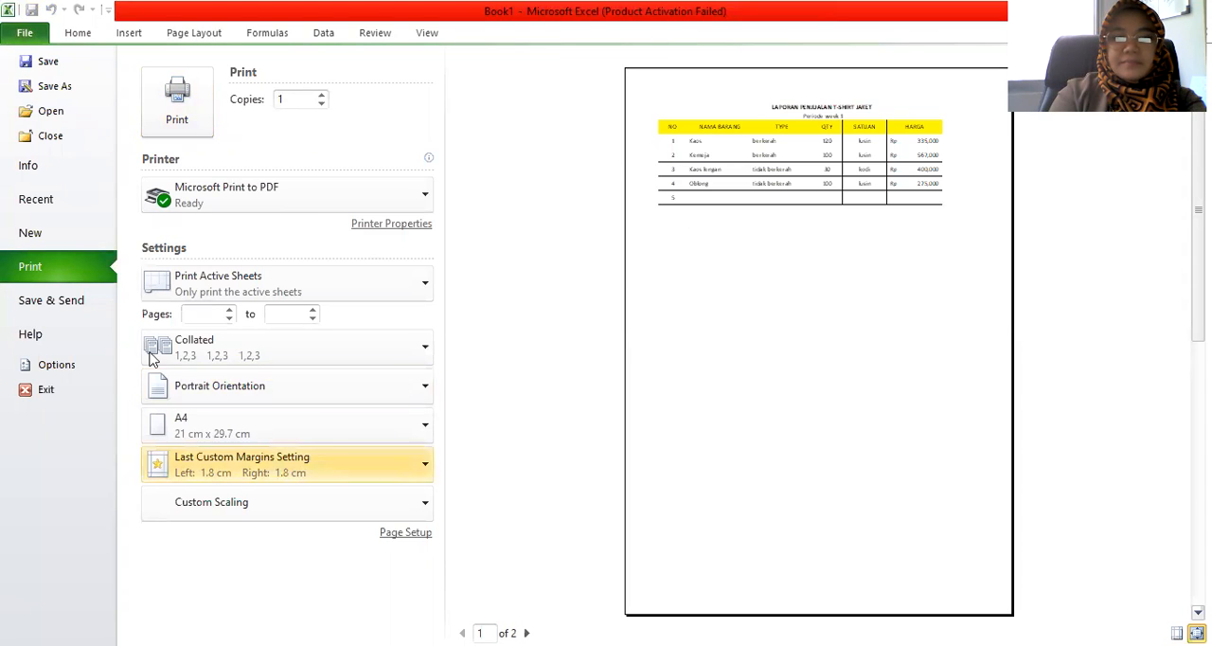
click(29, 38)
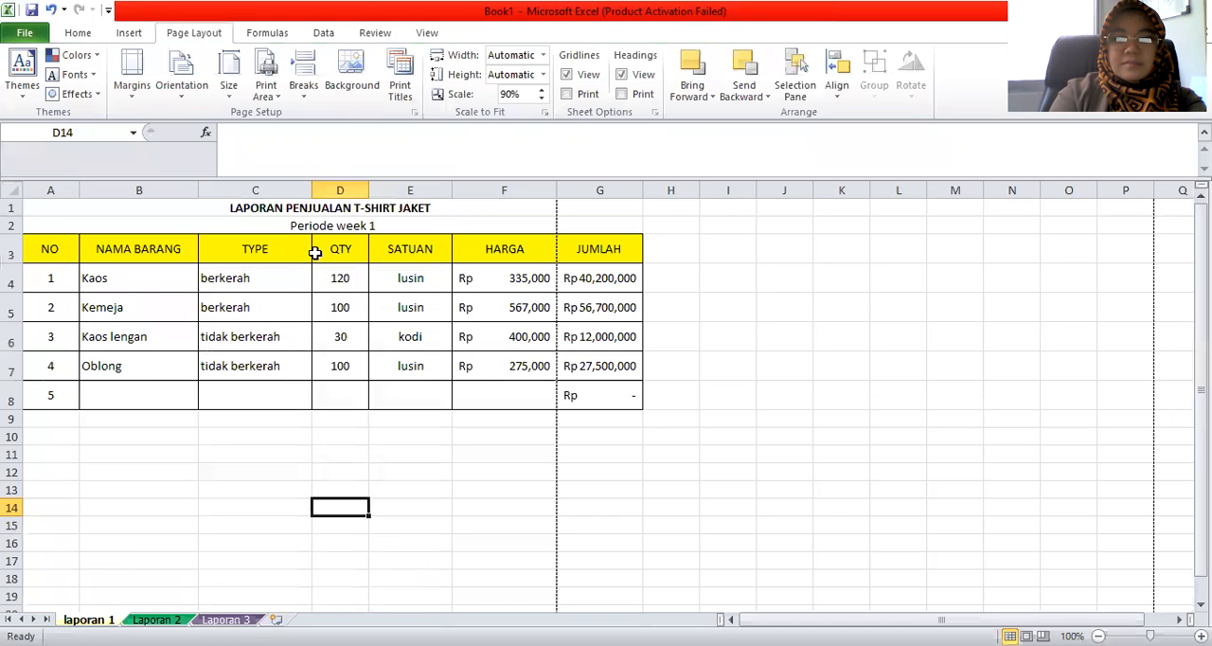
Narrow the NO column of the sales table in laporan 1 slightly
click(182, 365)
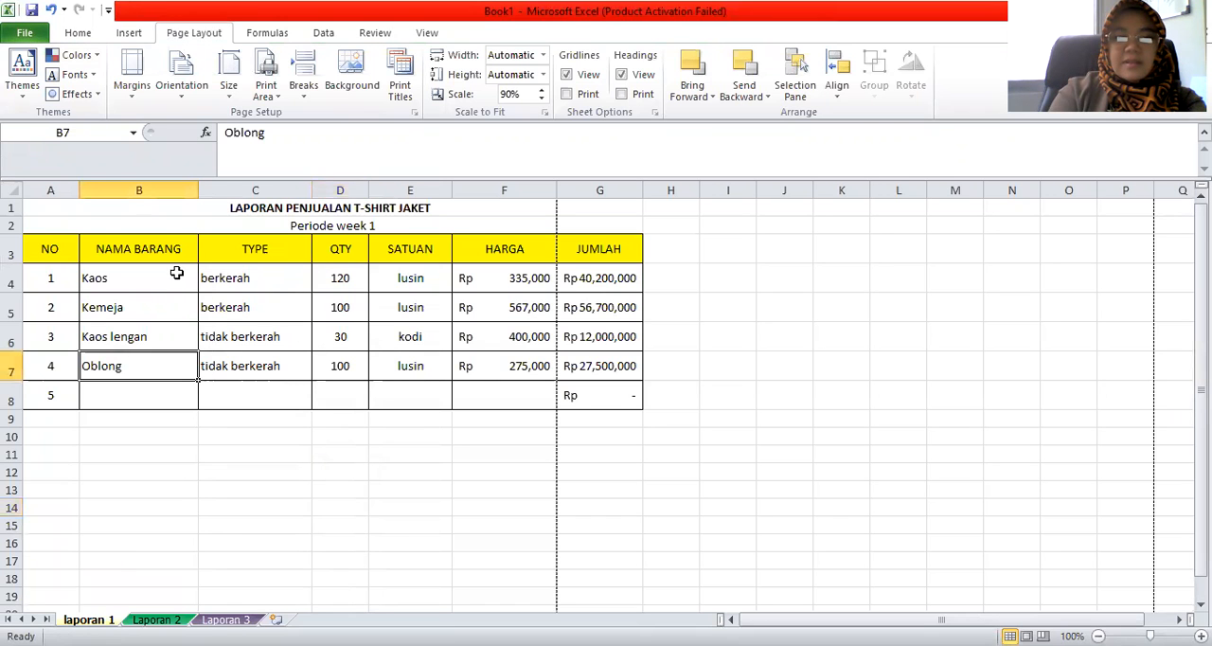
drag(79, 190, 66, 197)
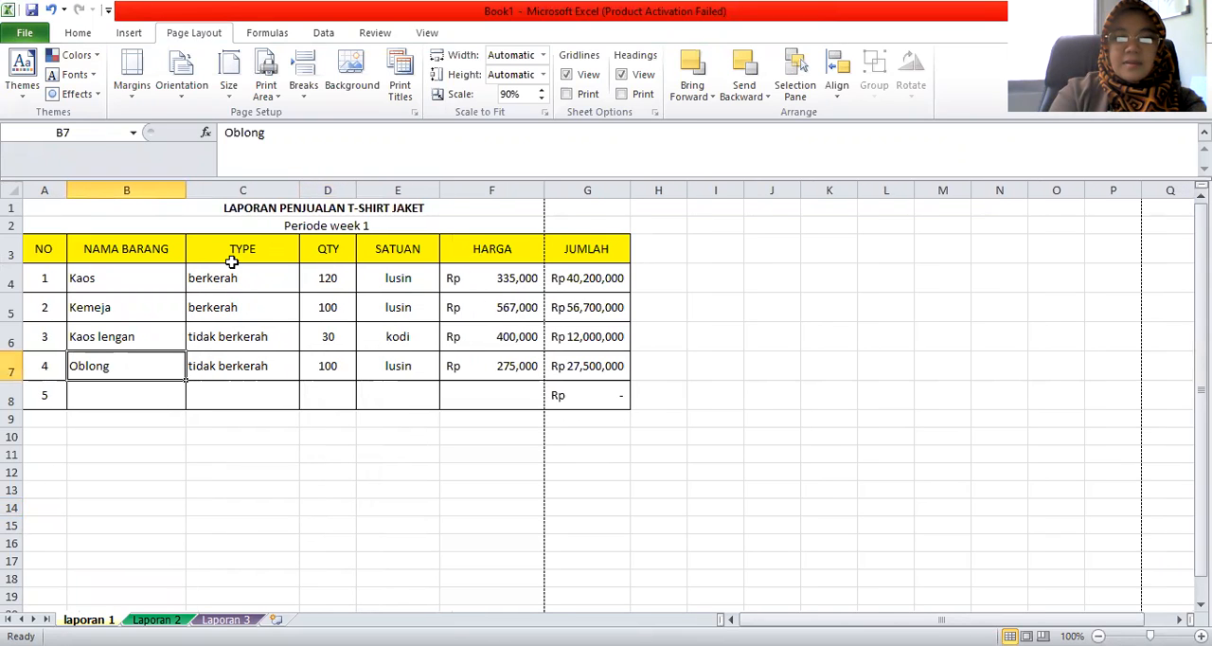
drag(210, 357, 240, 153)
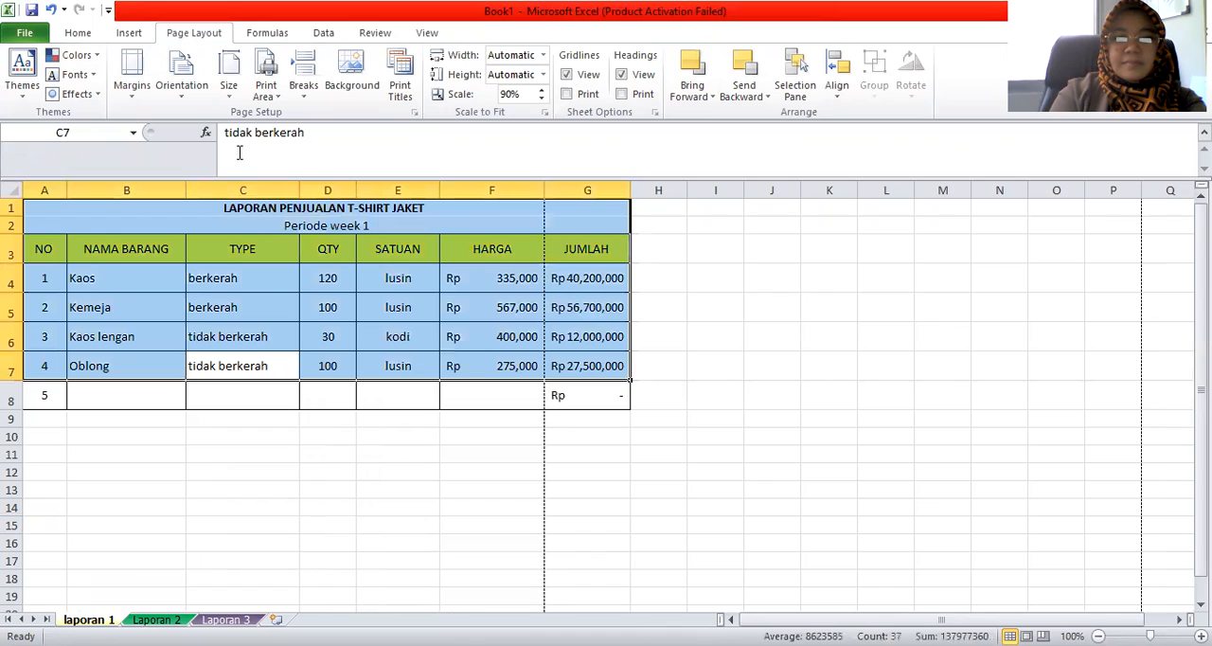
click(227, 272)
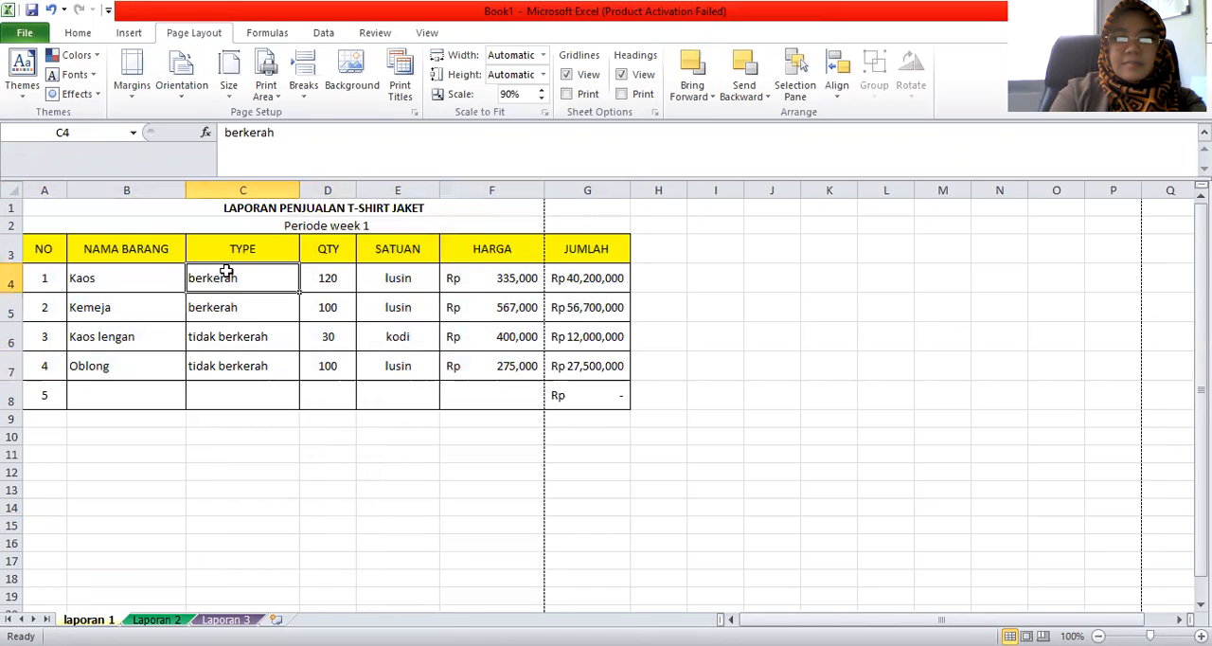
Review the page margins, set the print scaling of laporan 1 to 85% of normal size, and check the page in the print preview
click(133, 95)
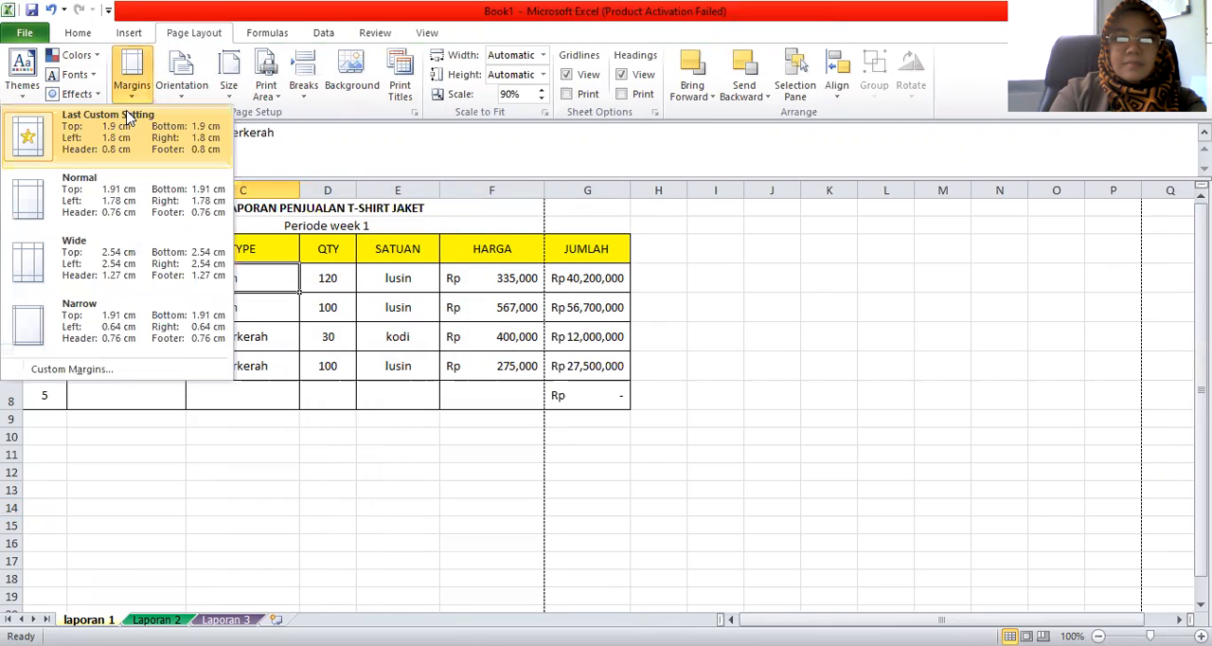
click(81, 303)
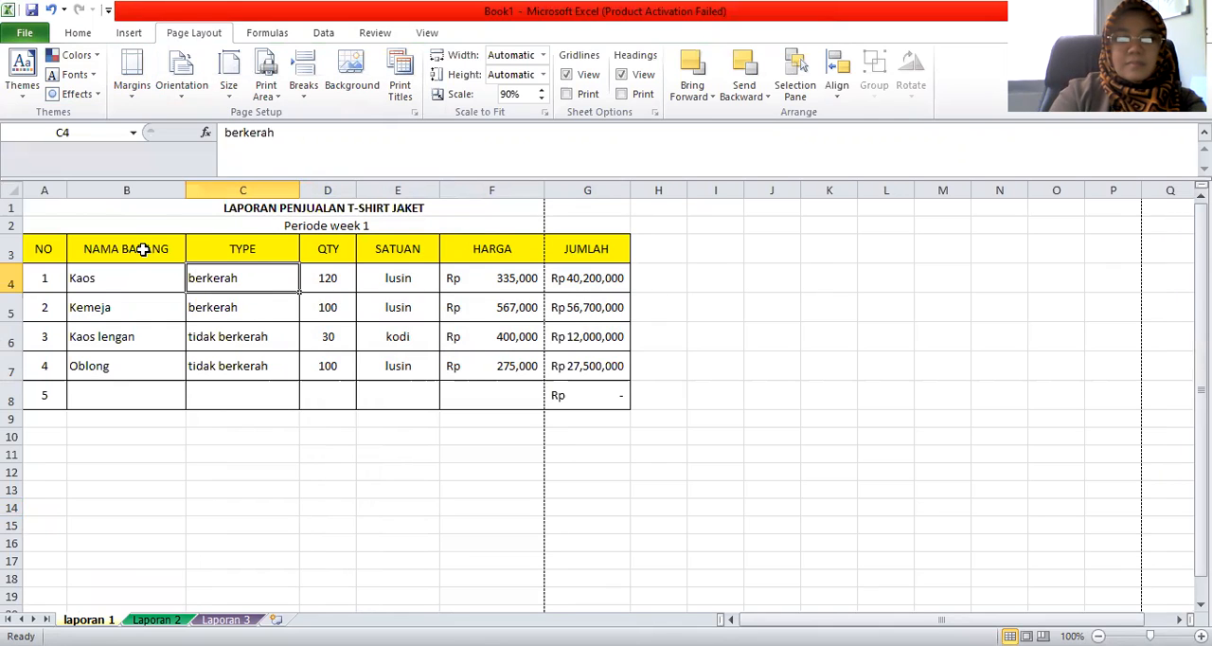
click(131, 76)
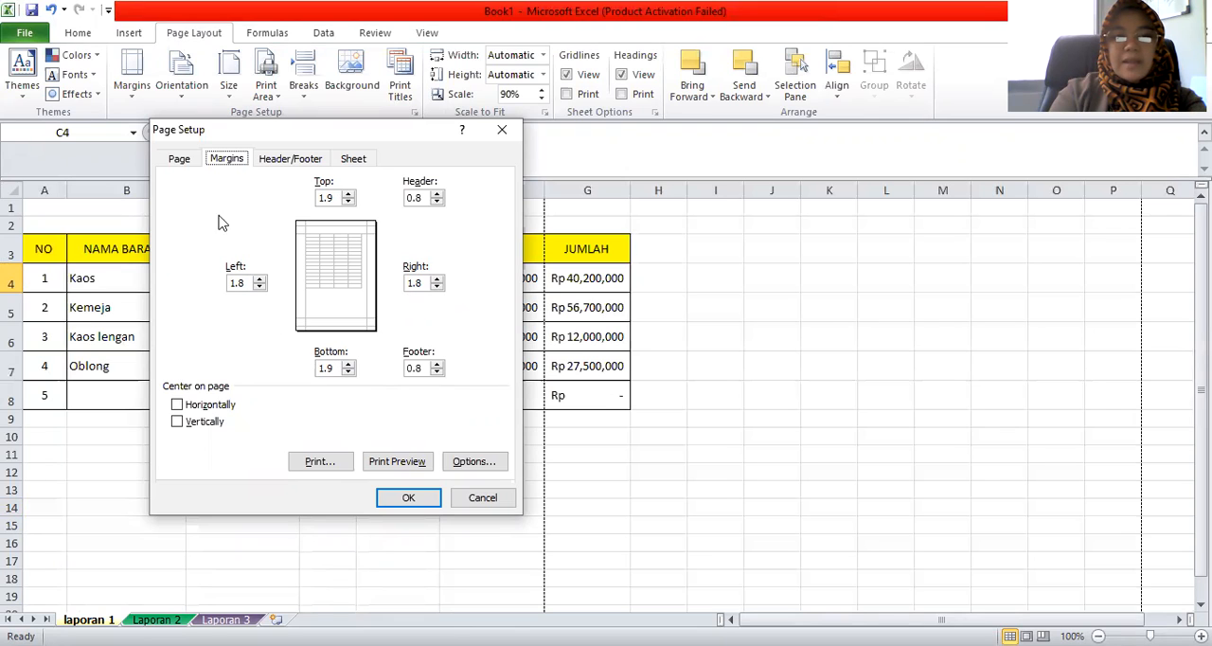
click(179, 159)
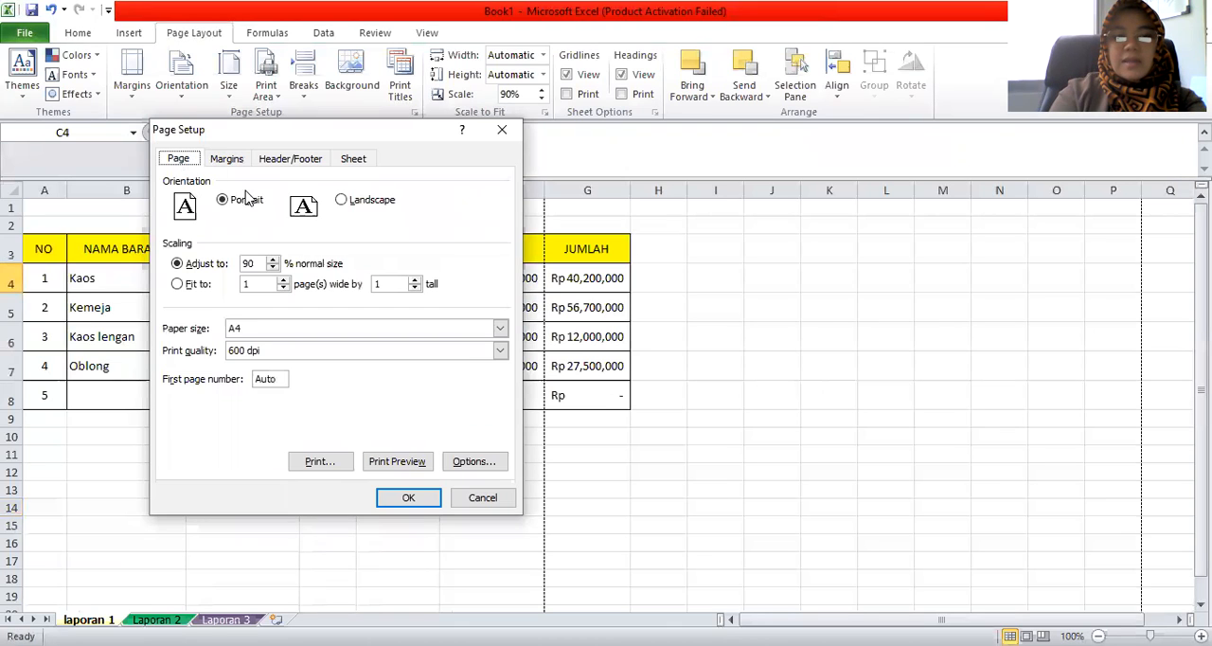
click(273, 268)
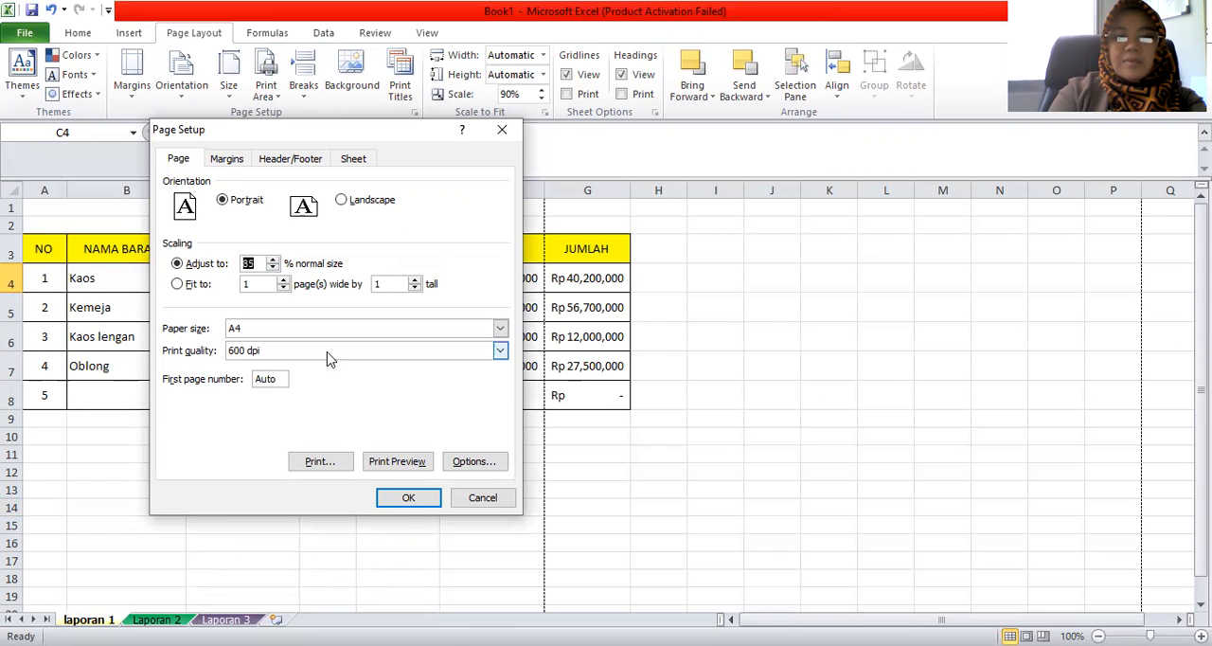
click(394, 462)
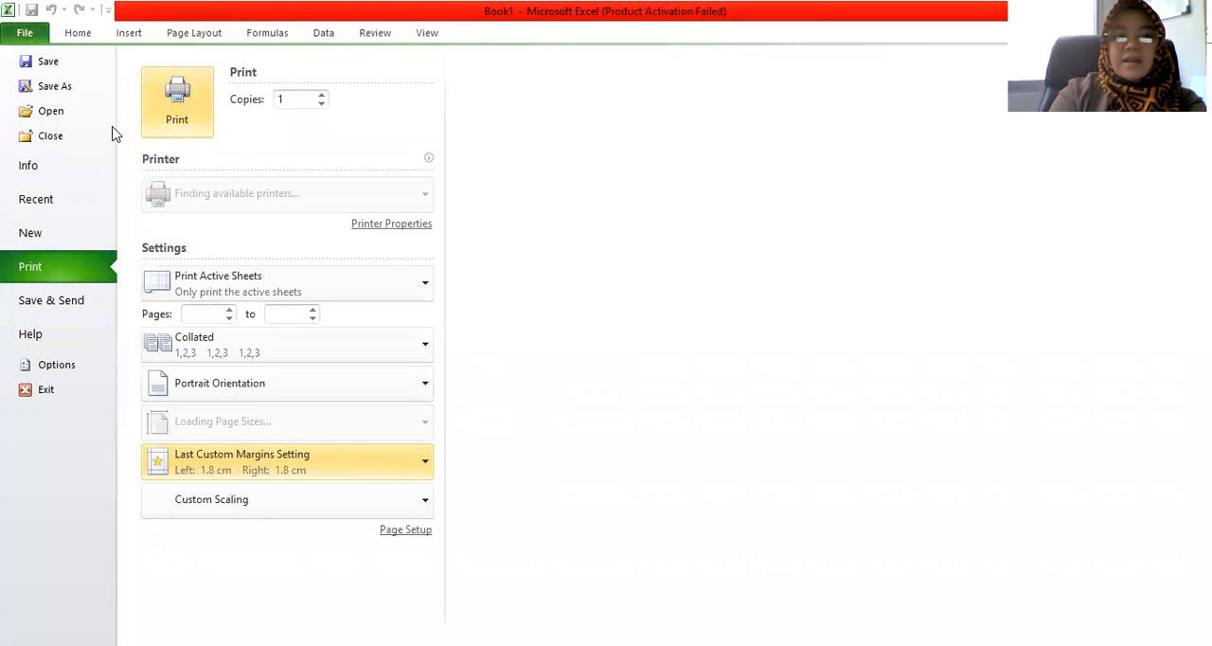
click(25, 34)
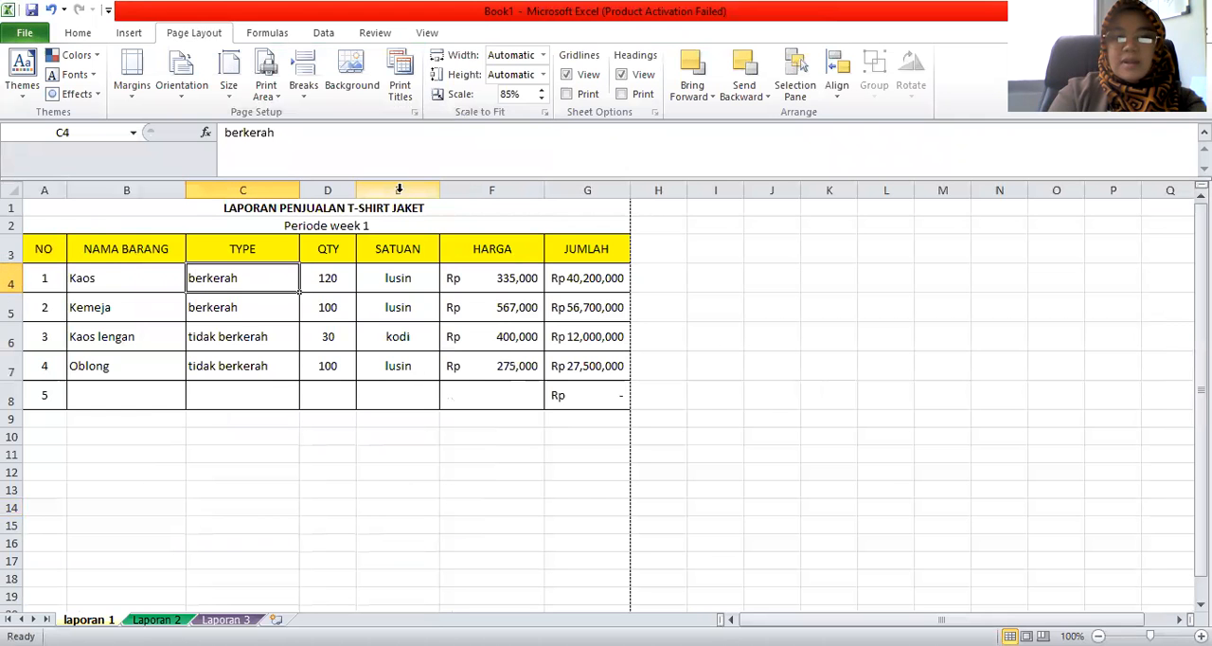
Set the height of title rows 1 and 2 in laporan 1 to 20
click(13, 208)
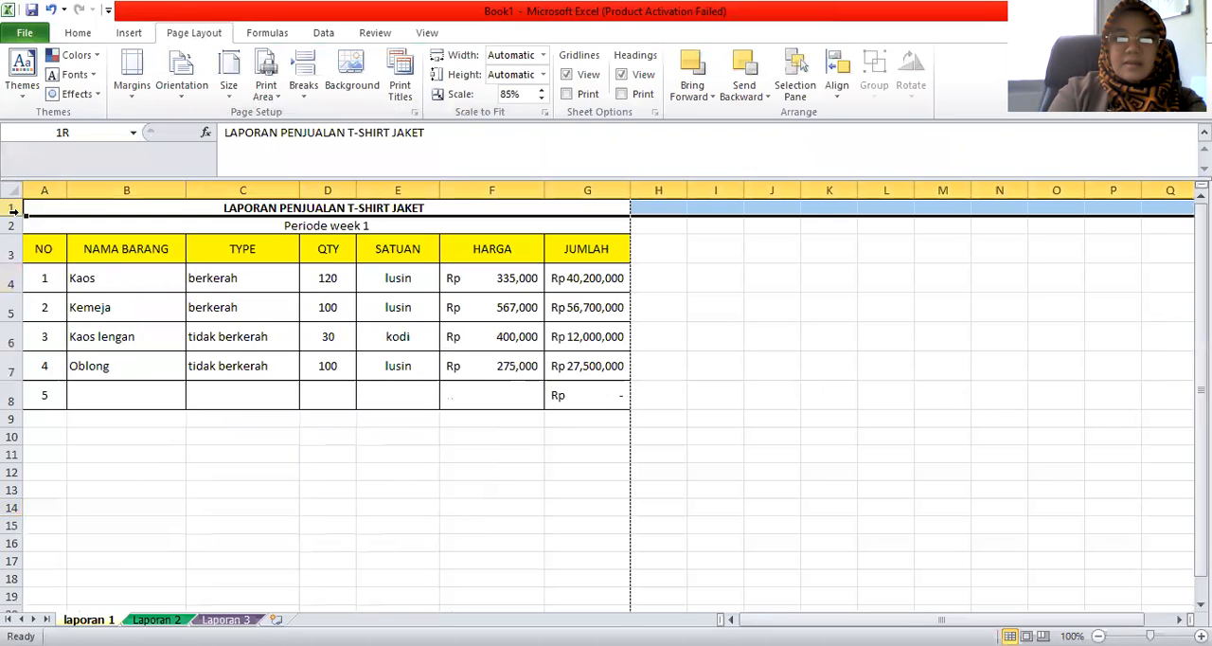
drag(13, 221, 34, 221)
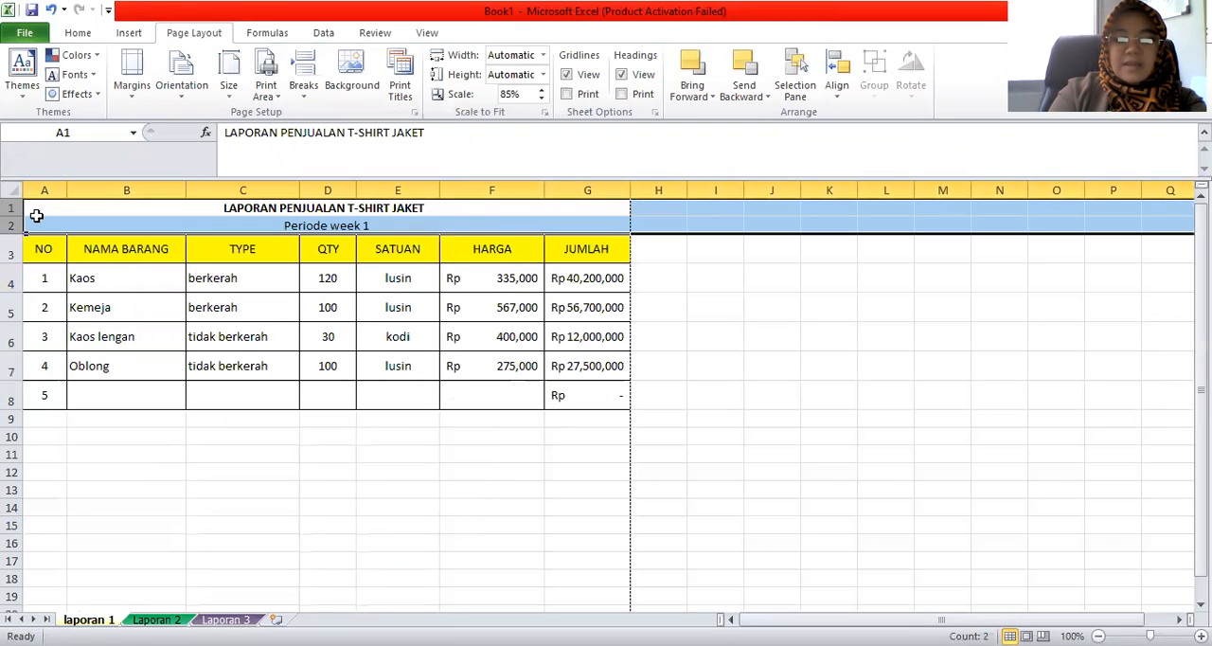
right_click(38, 216)
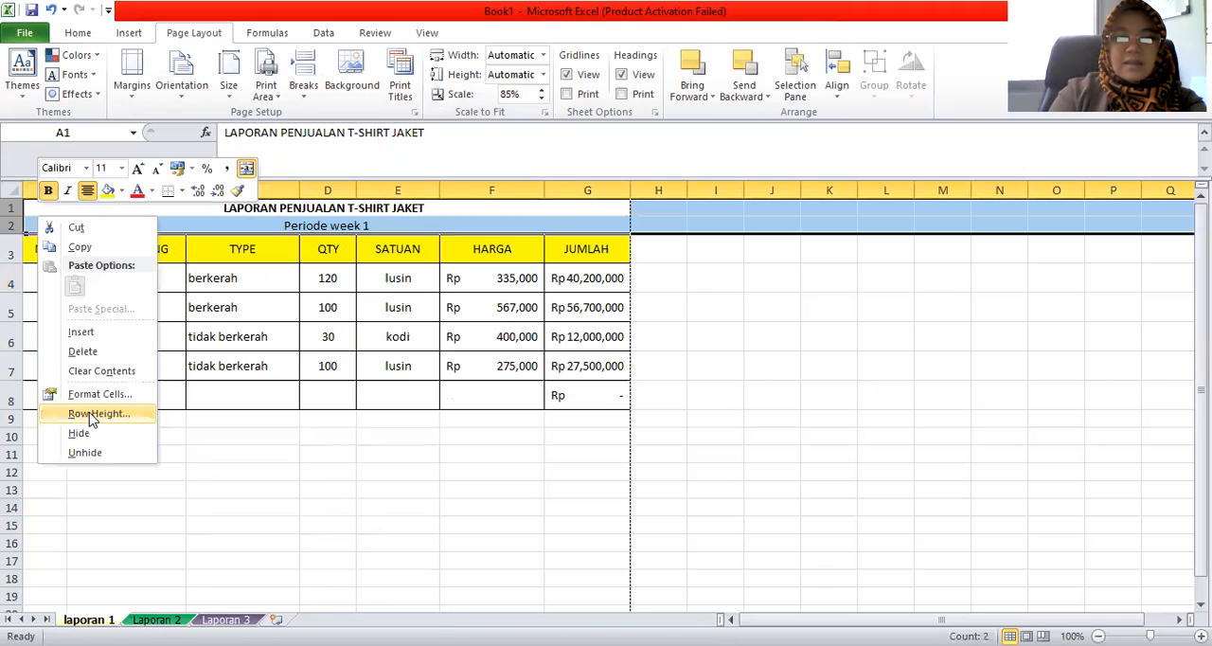
click(92, 416)
text(20)
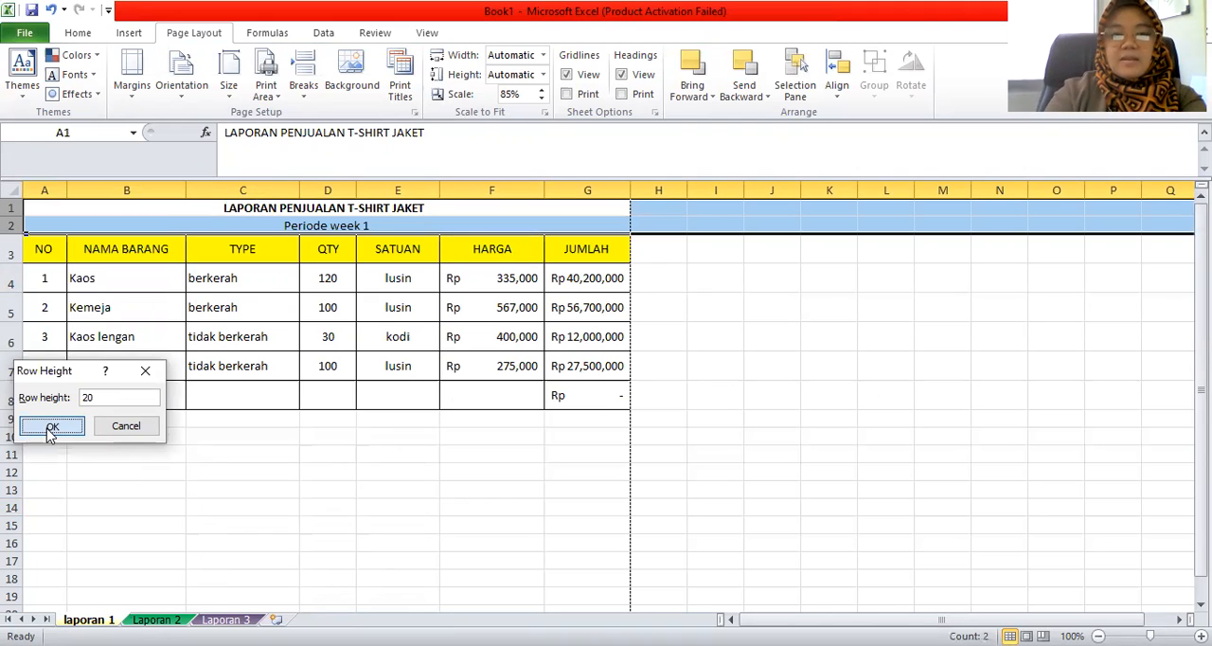
click(52, 425)
click(309, 536)
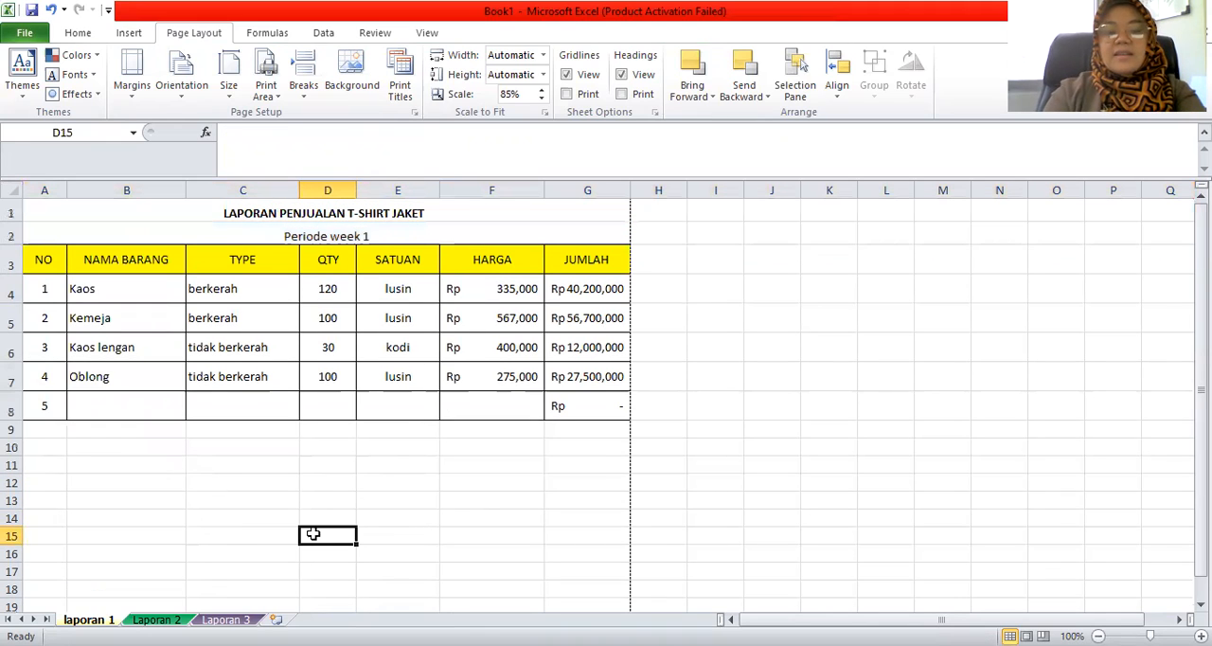